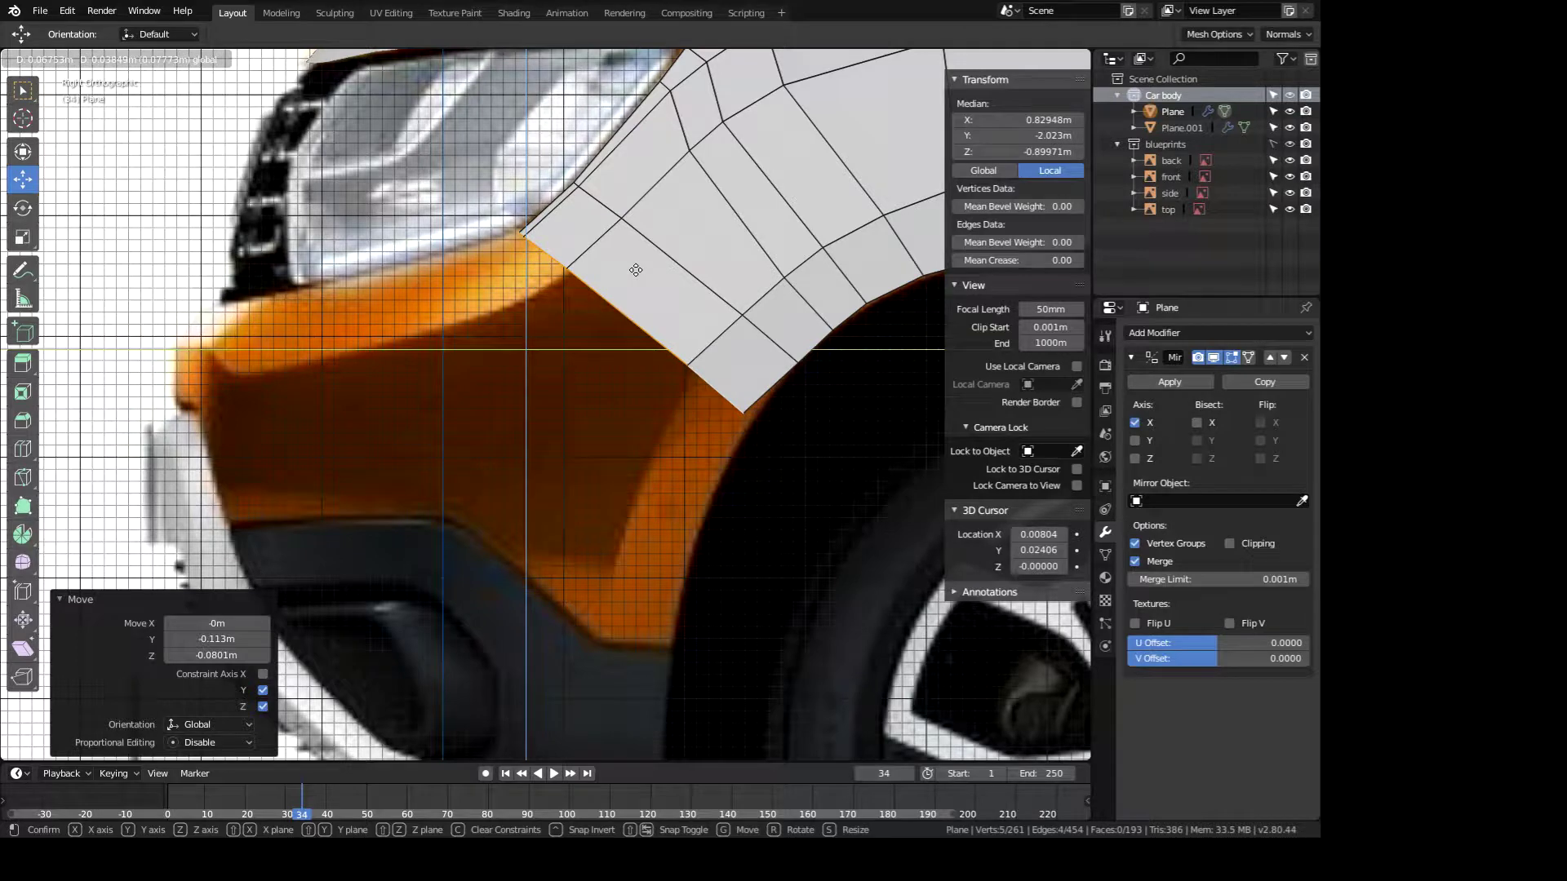
- Try to extrude the fender's front edges forward beneath the headlight and shift them inward
left_click(479, 326)
key("e")
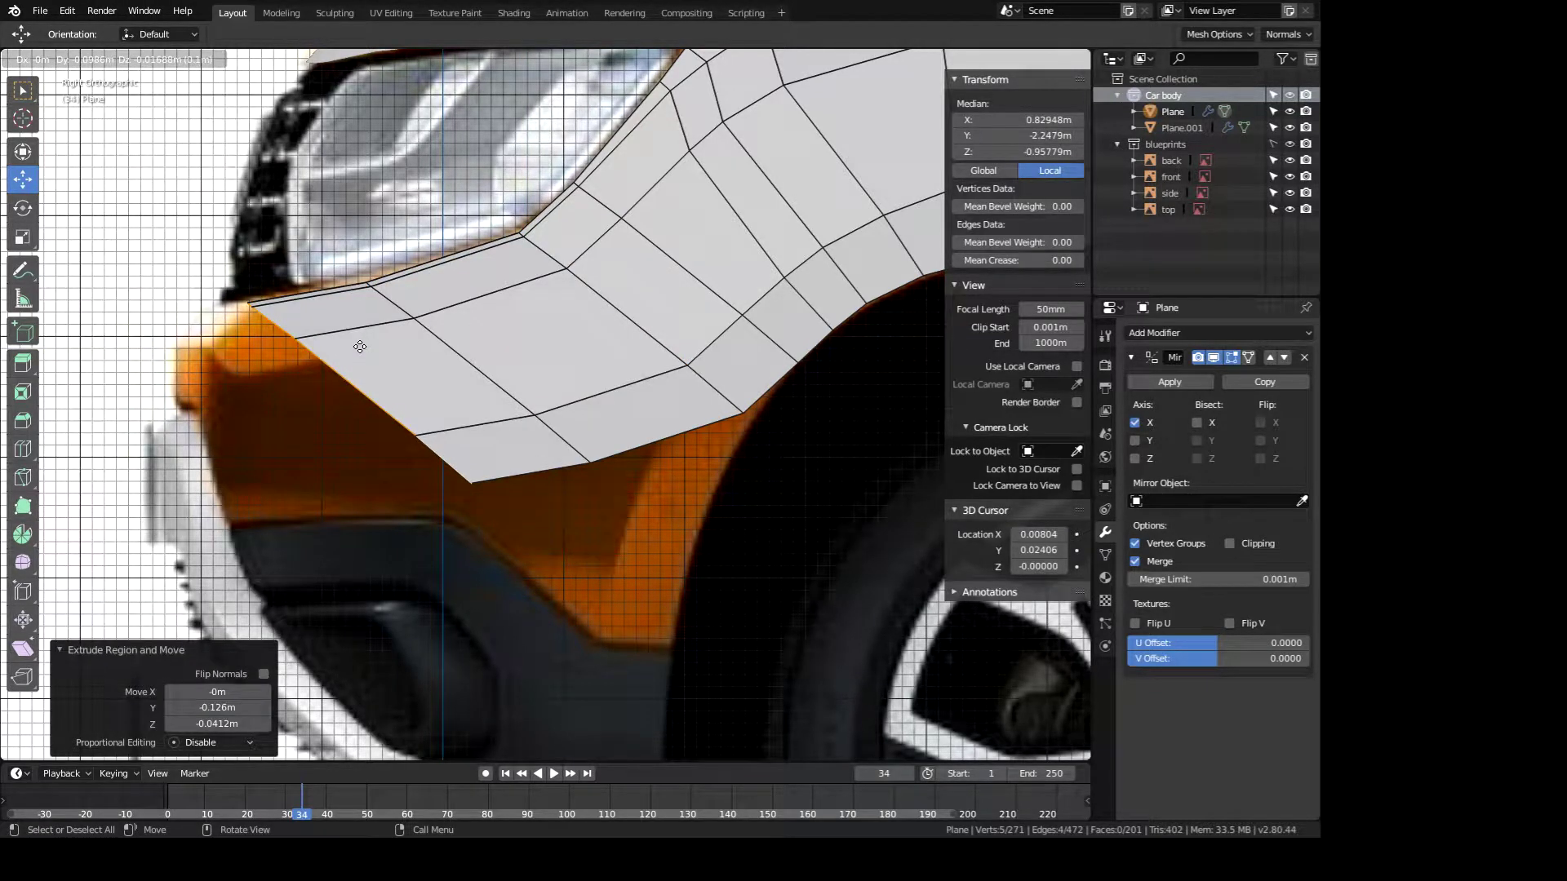
key("KP_7")
key("g")
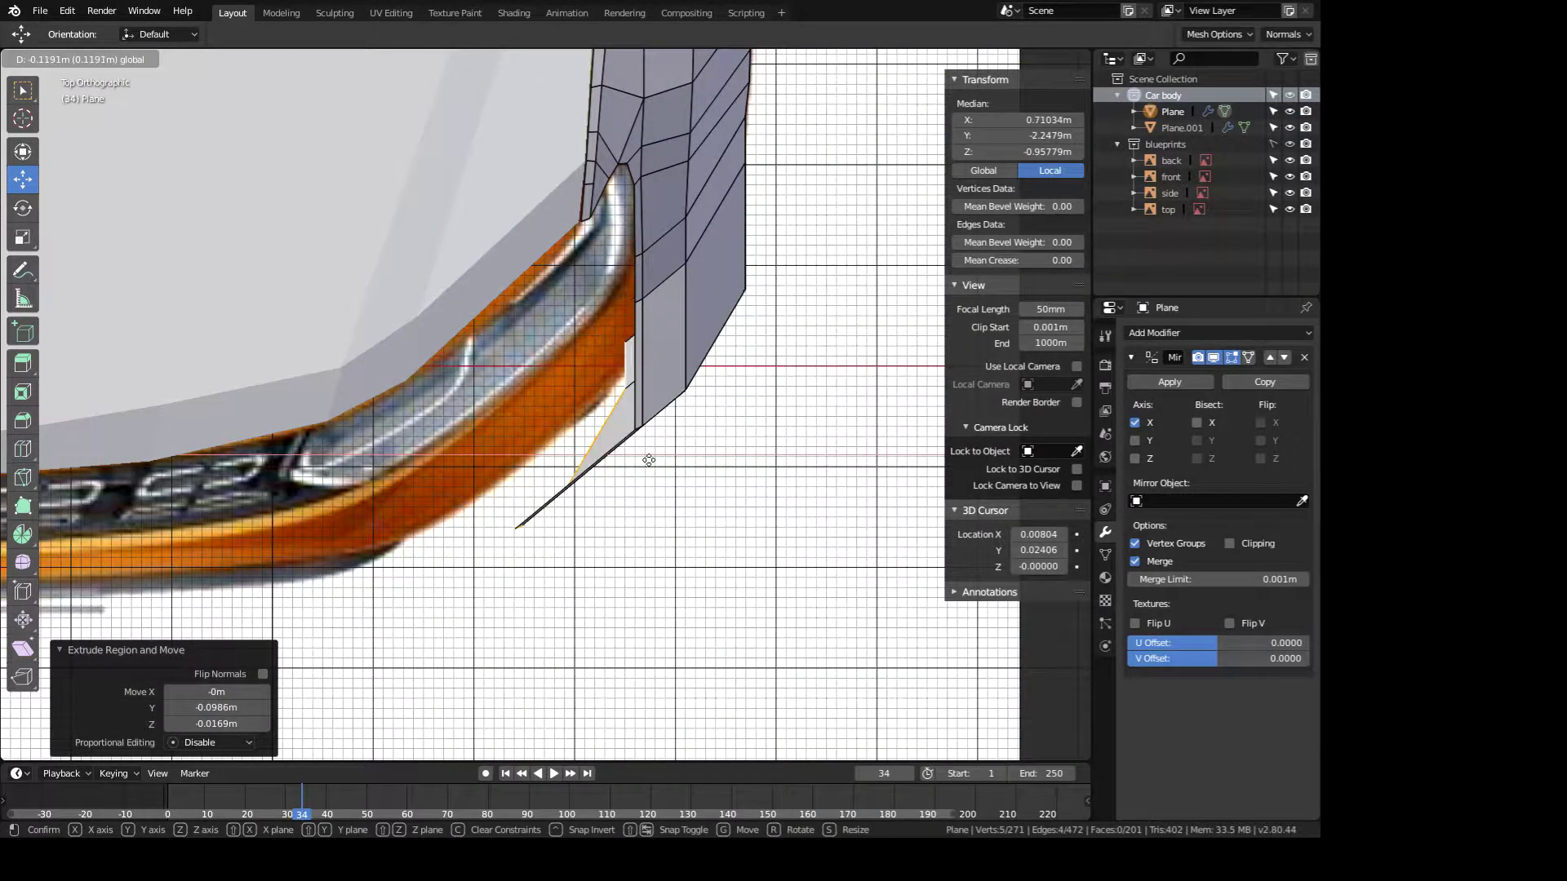
key("Escape")
key("ctrl+z")
key("ctrl+z")
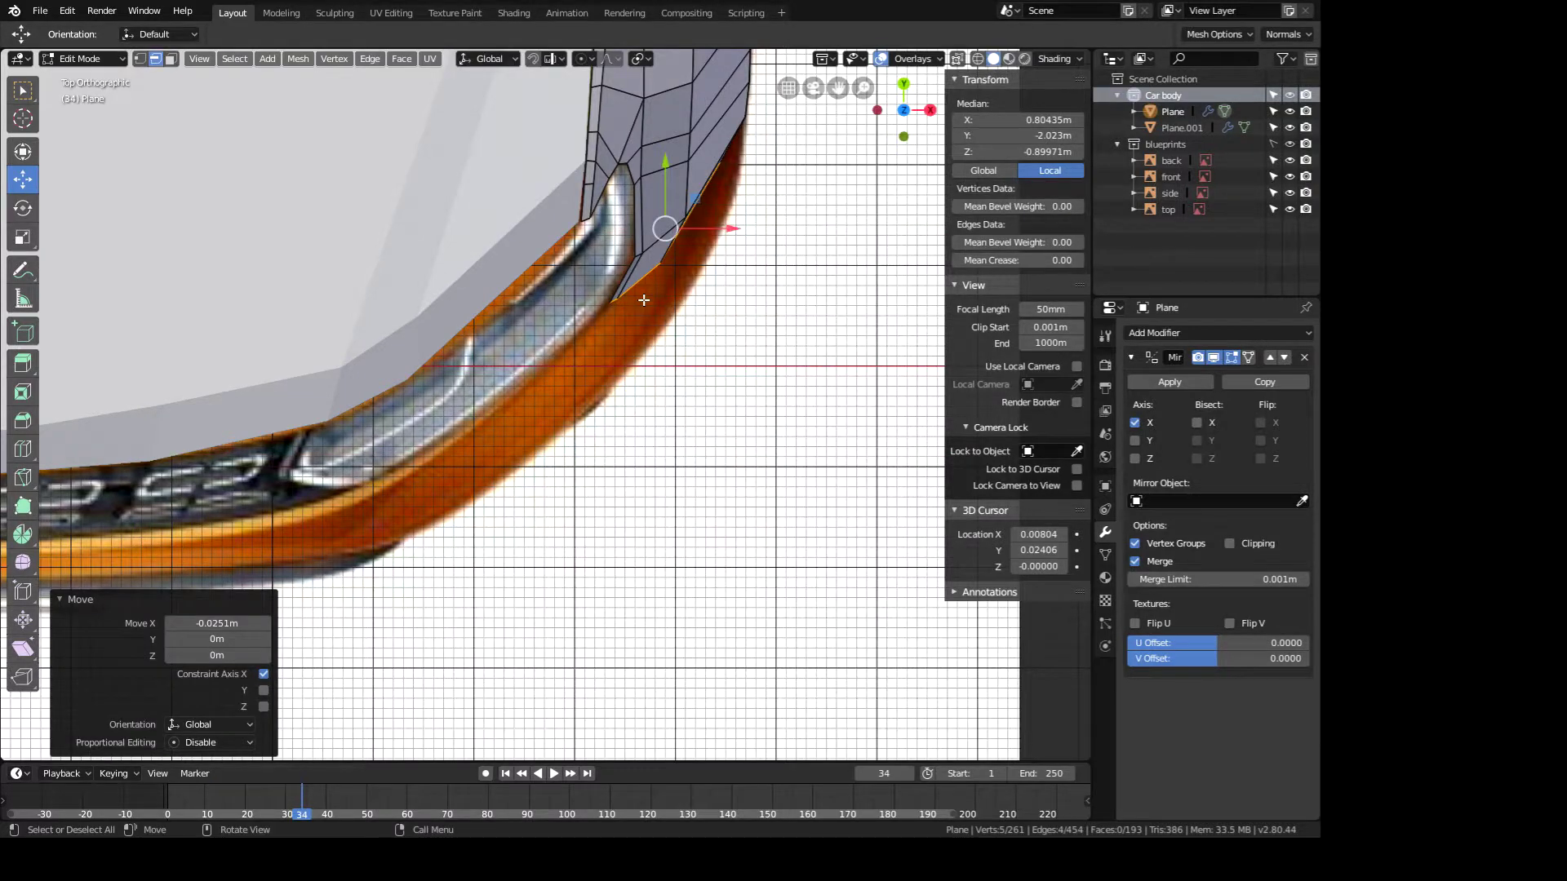
- Move the fender's lowest front edge onto the wheel arch outline, about 0.009 m in Y and -0.006 m in Z, then outward along X
key("KP_1")
key("KP_3")
left_click(751, 344)
left_click_drag(779, 313, 789, 321)
scroll(803, 355, "up", 2)
middle_click_drag(817, 358, 642, 419, "shift")
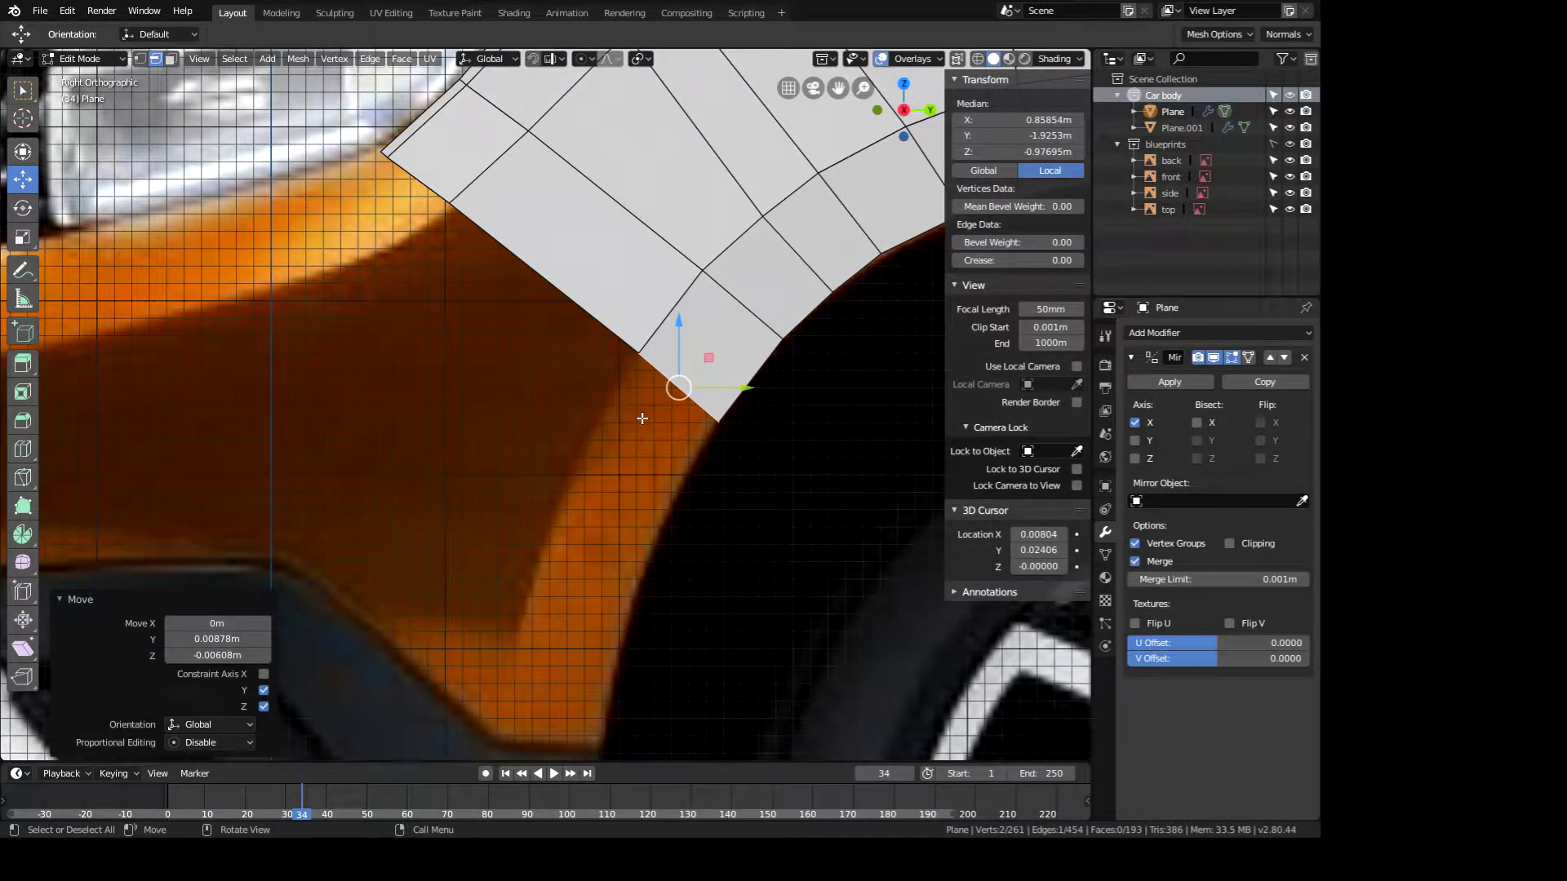
key("KP_7")
left_click_drag(650, 271, 692, 273)
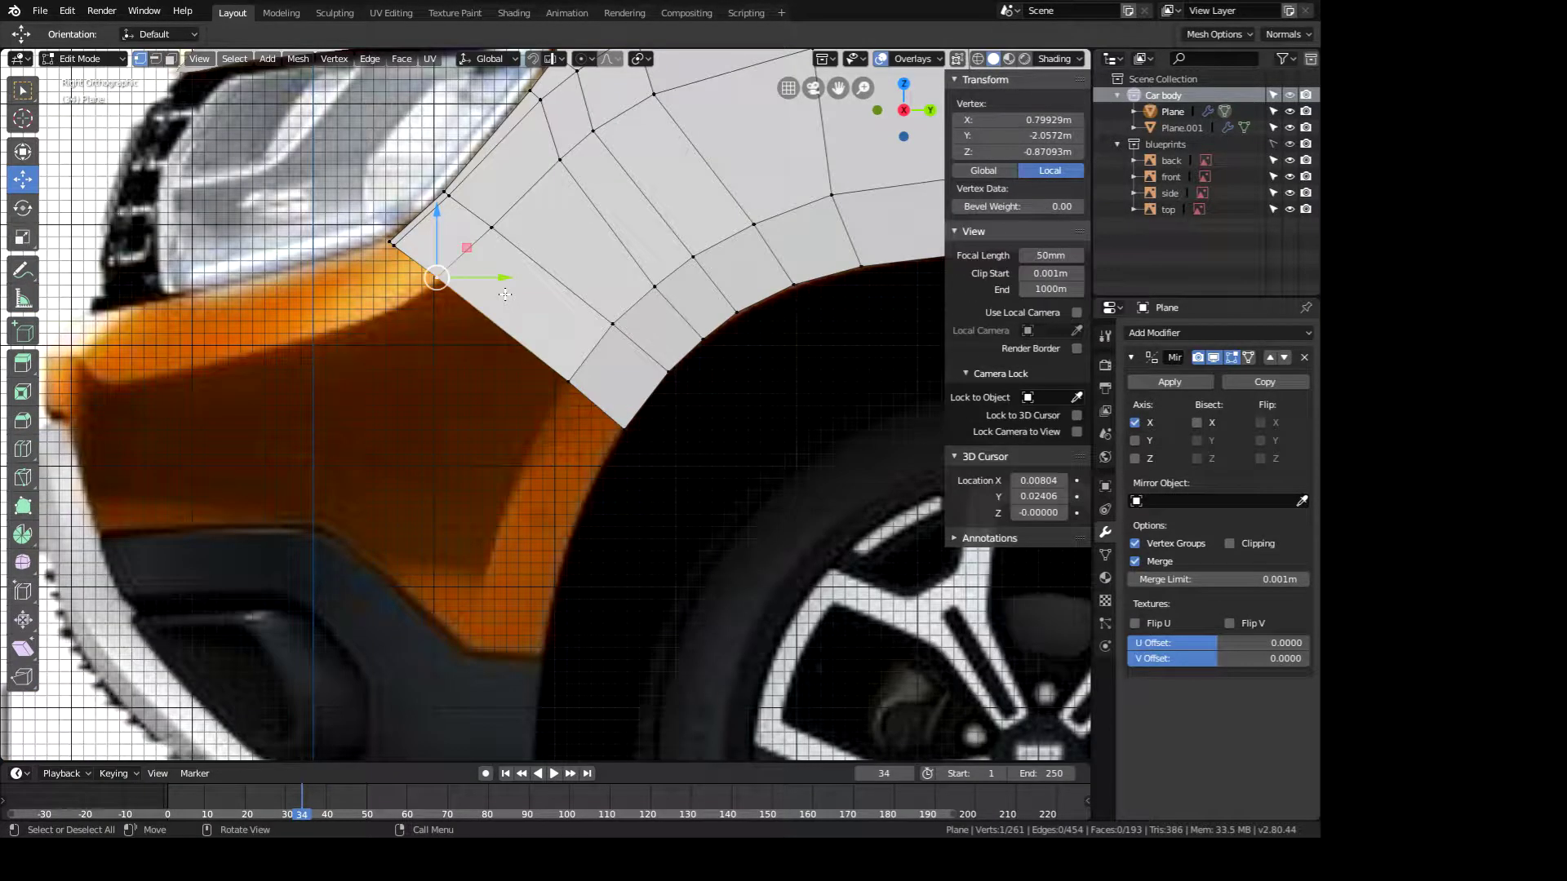
- Fit the fender's front vertices to the headlight corner and extrude the lowest edge down the wheel arch as a three-segment strip
key("KP_1")
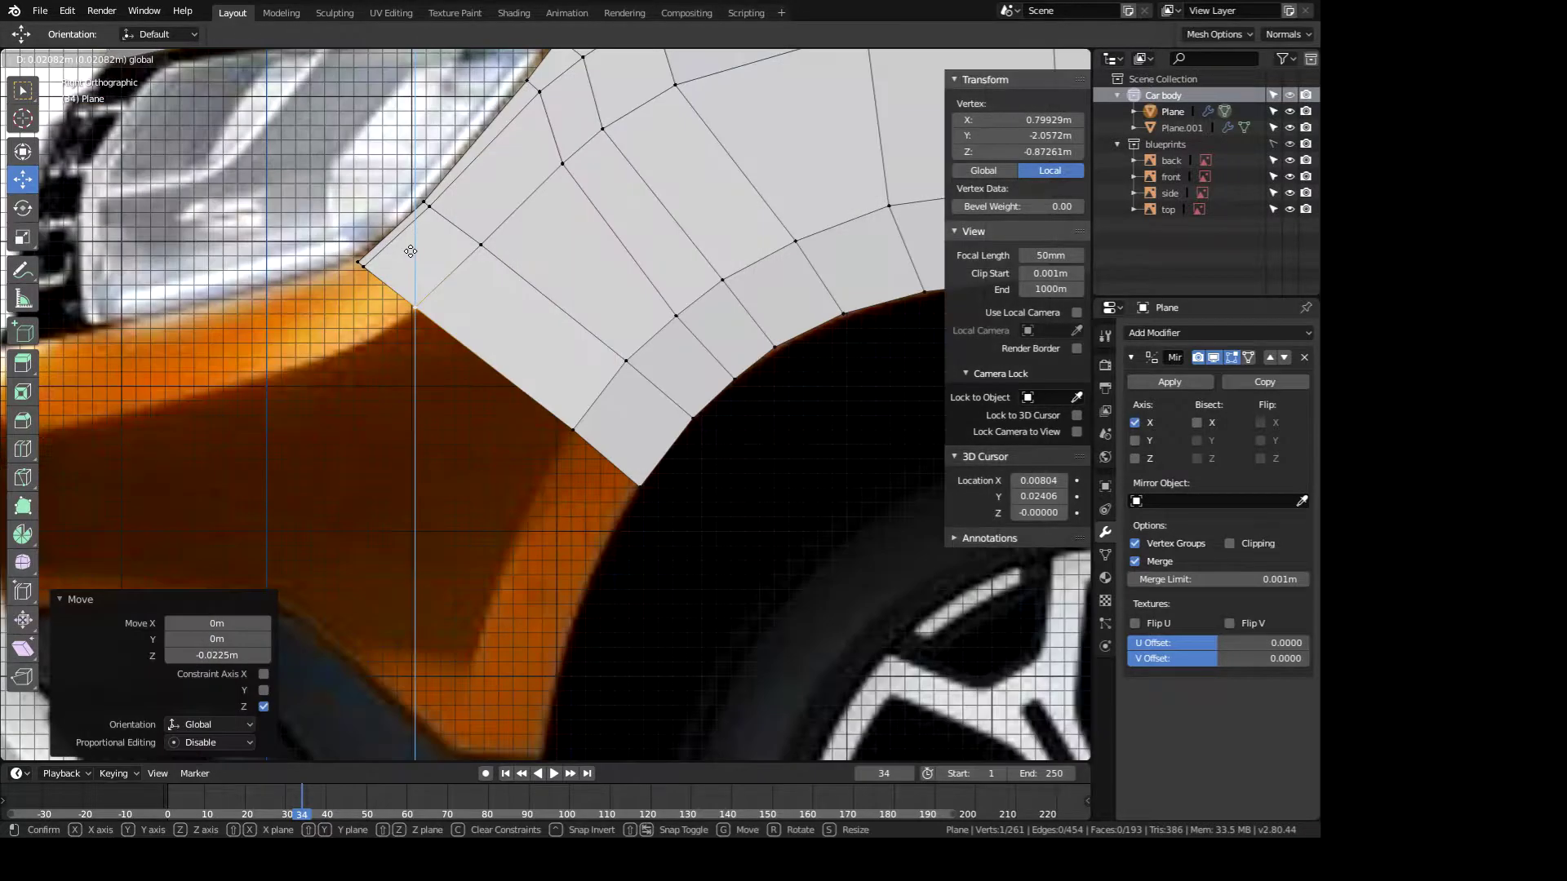
key("KP_7")
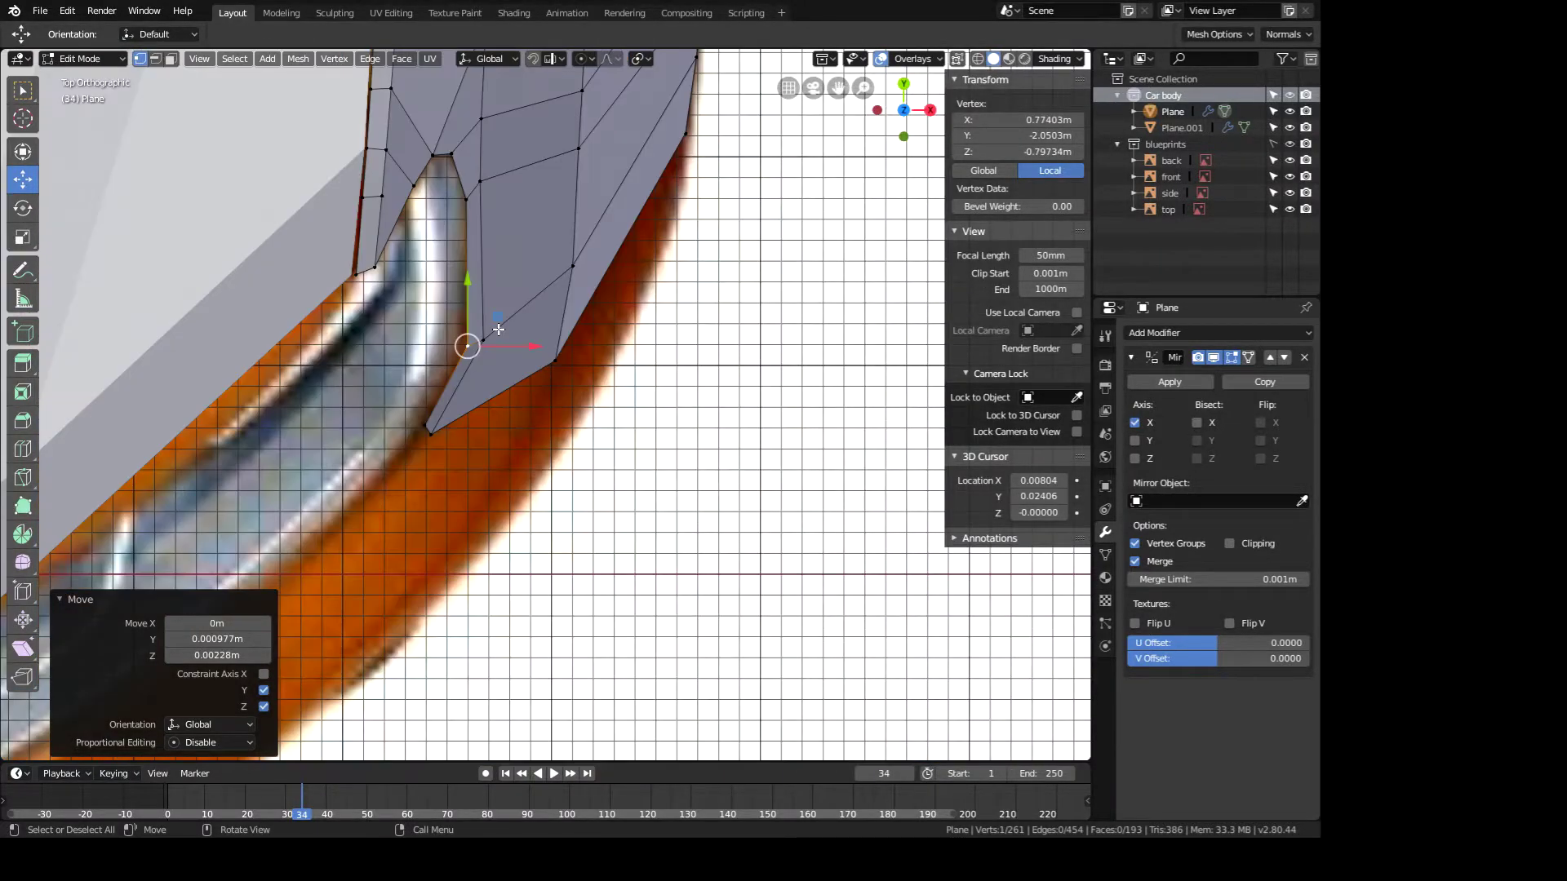
key("g")
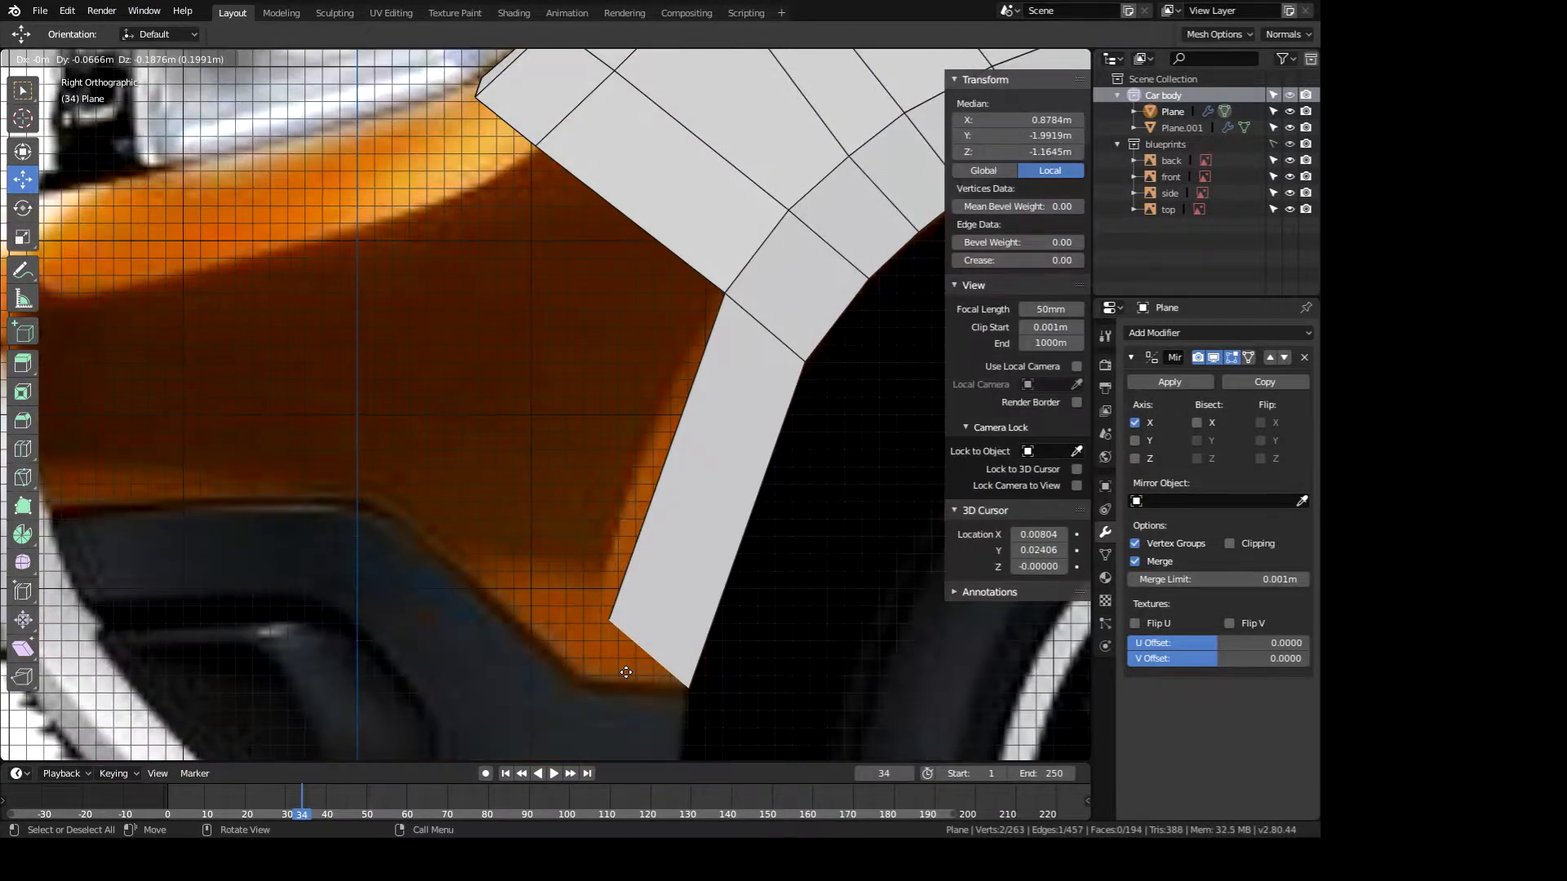
left_click(615, 598)
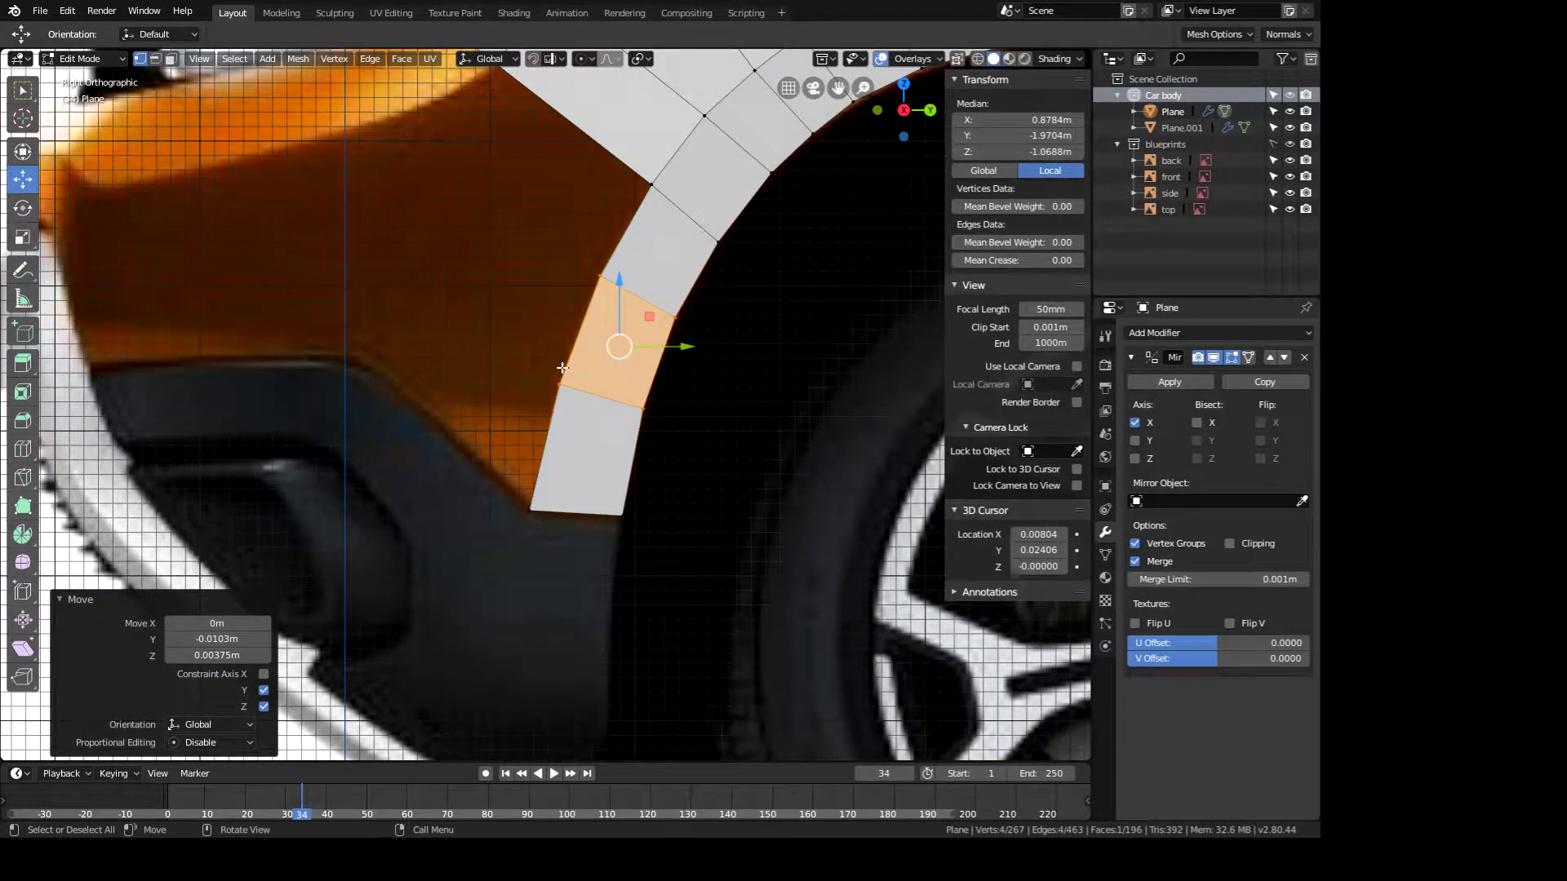
- Extrude the fender's upper front edge beneath the headlight to the grille corner and fit its end vertices to the blueprints
middle_click_drag(562, 368, 734, 617, "shift")
left_click(155, 60)
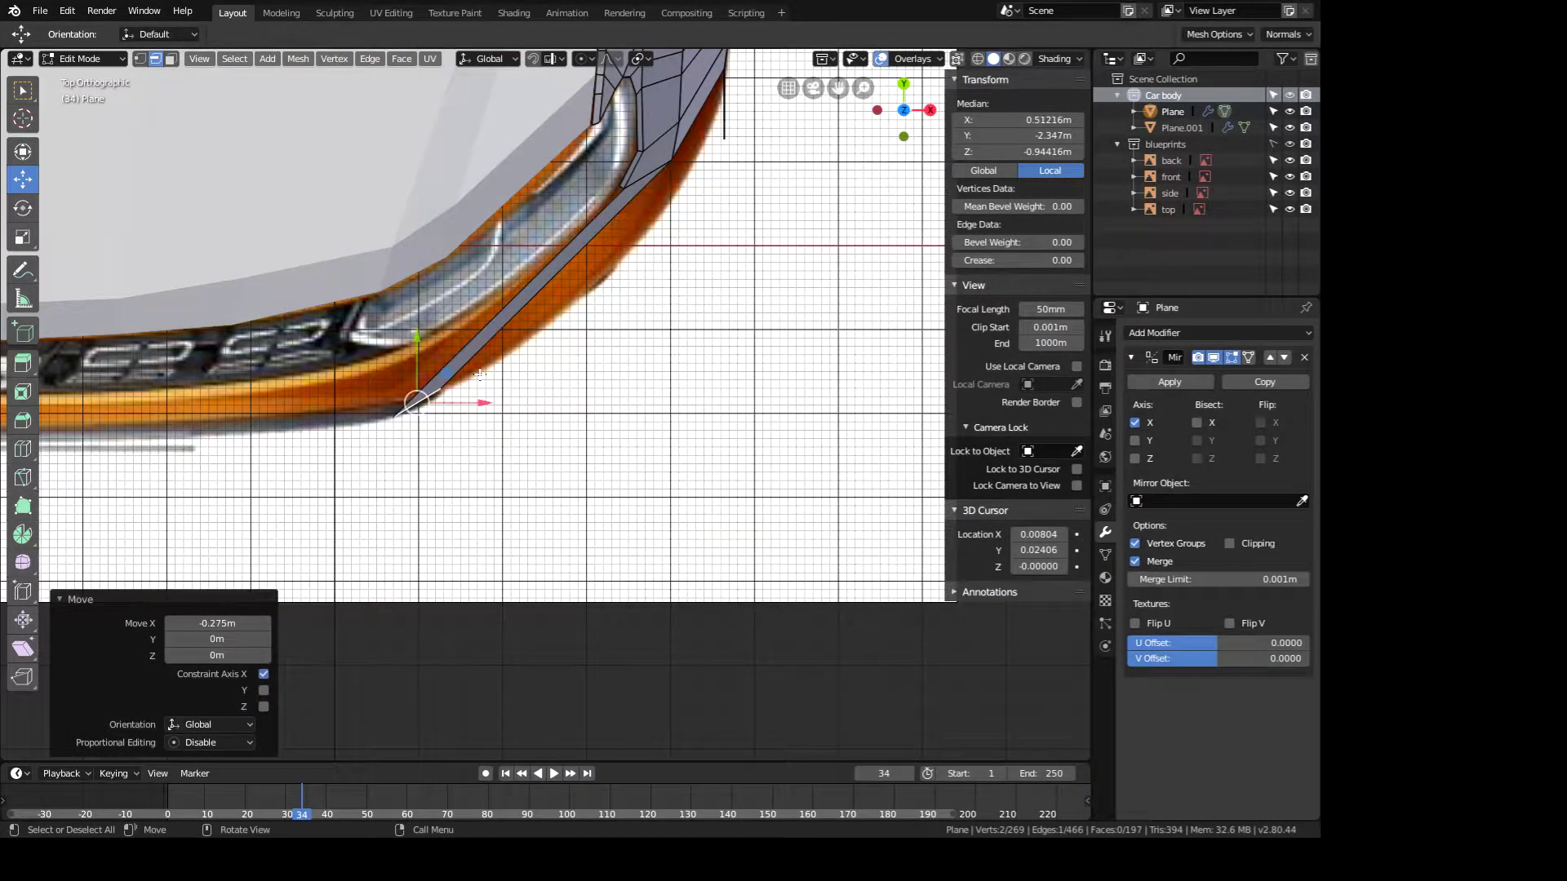
key("KP_3")
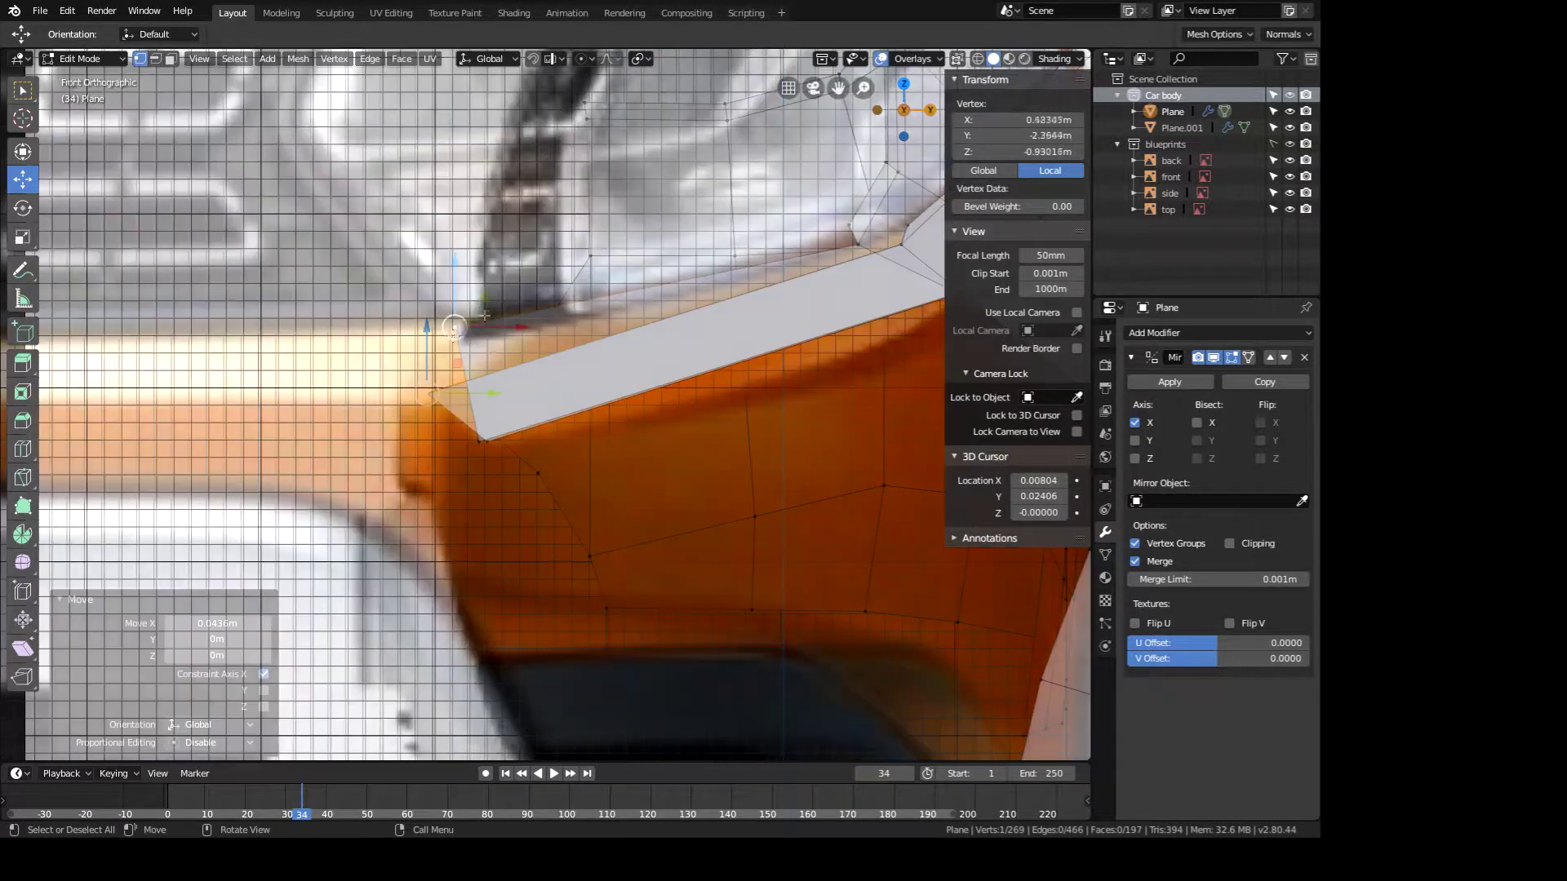
key("KP_1")
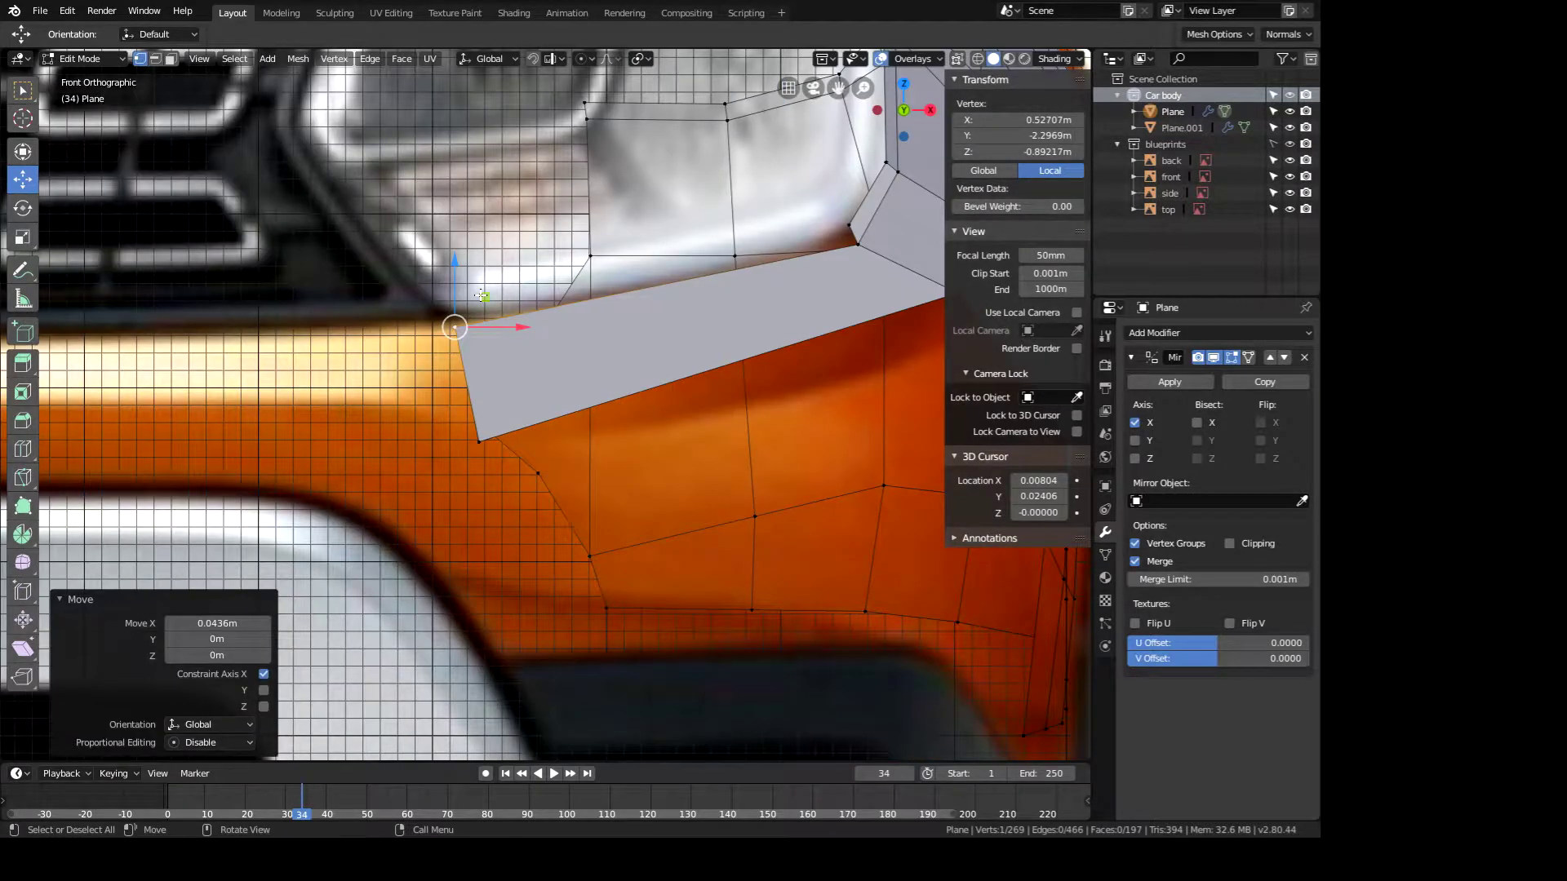
key("g")
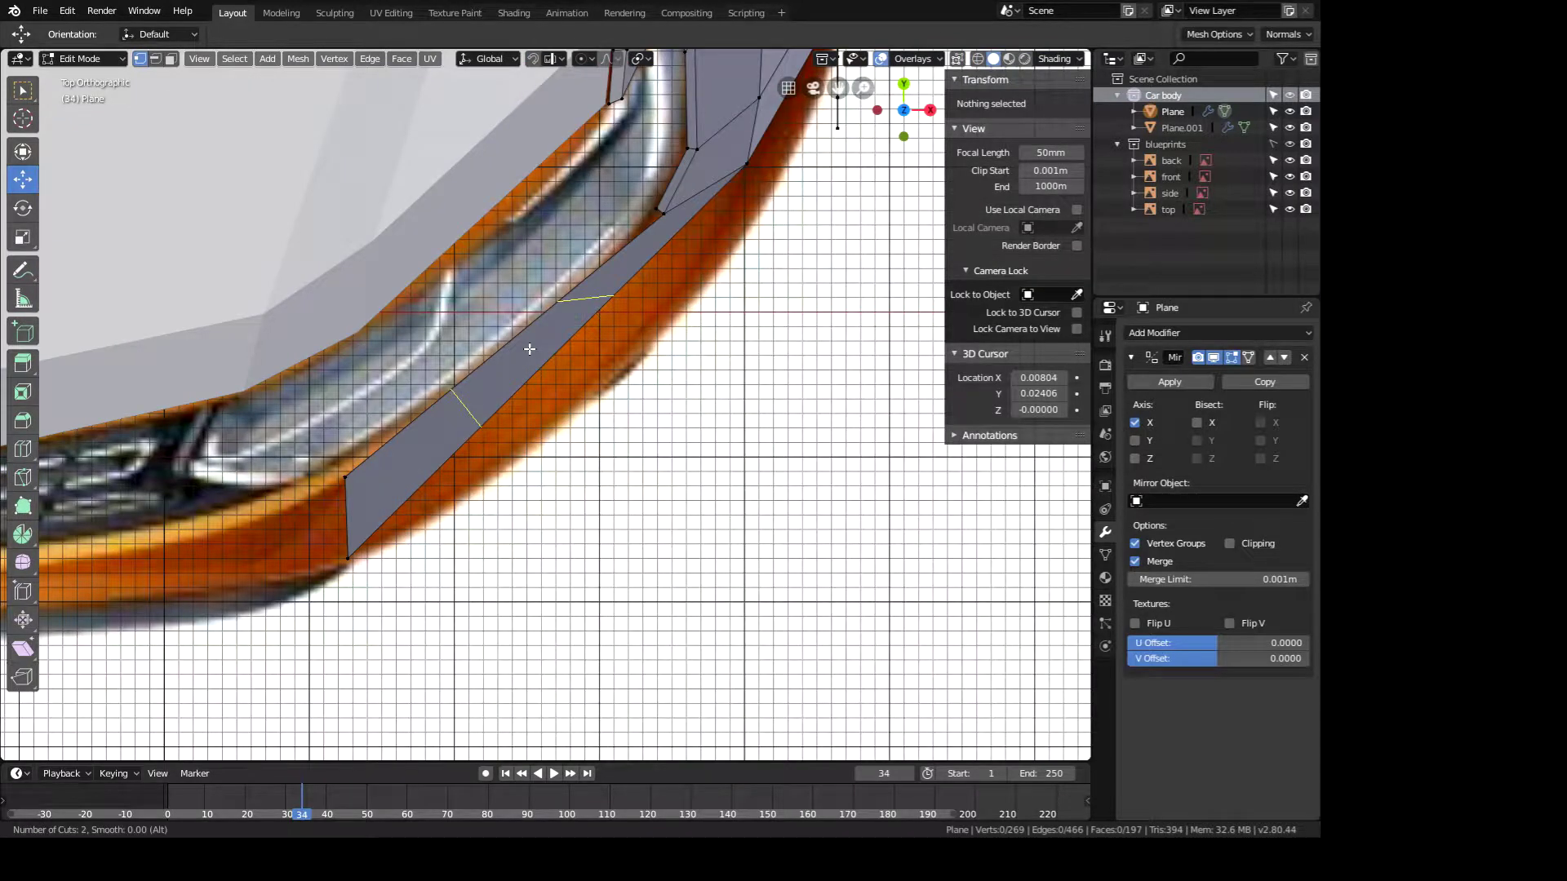
- Add two loop cuts to the strip beneath the headlight and fit its vertices to the curved bumper outline in top view
left_click(530, 349)
right_click(544, 354)
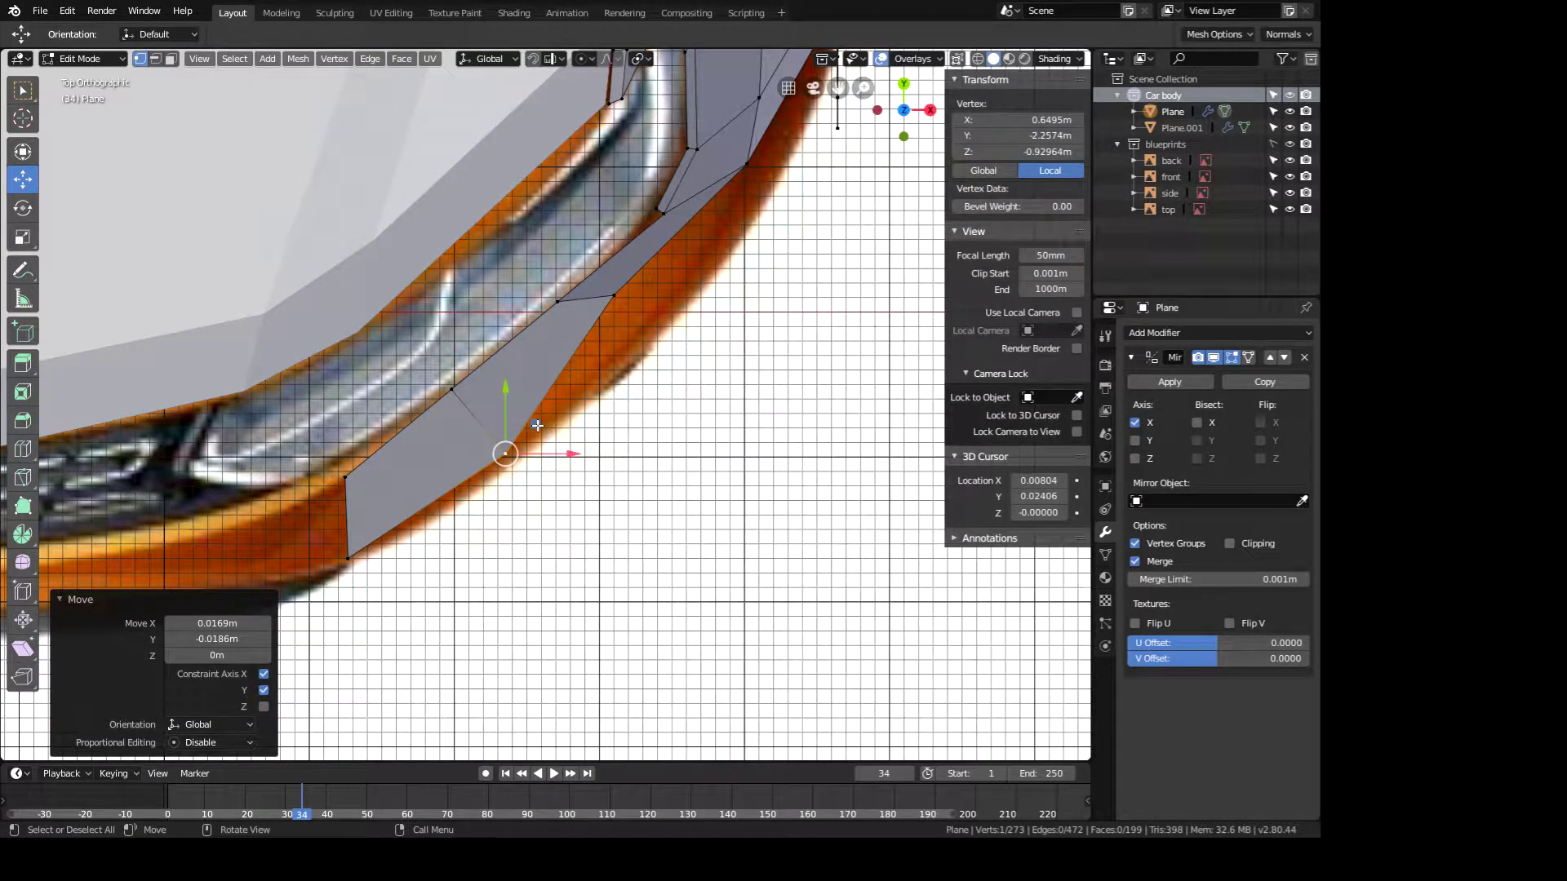
scroll(537, 425, "up", 3)
key("g")
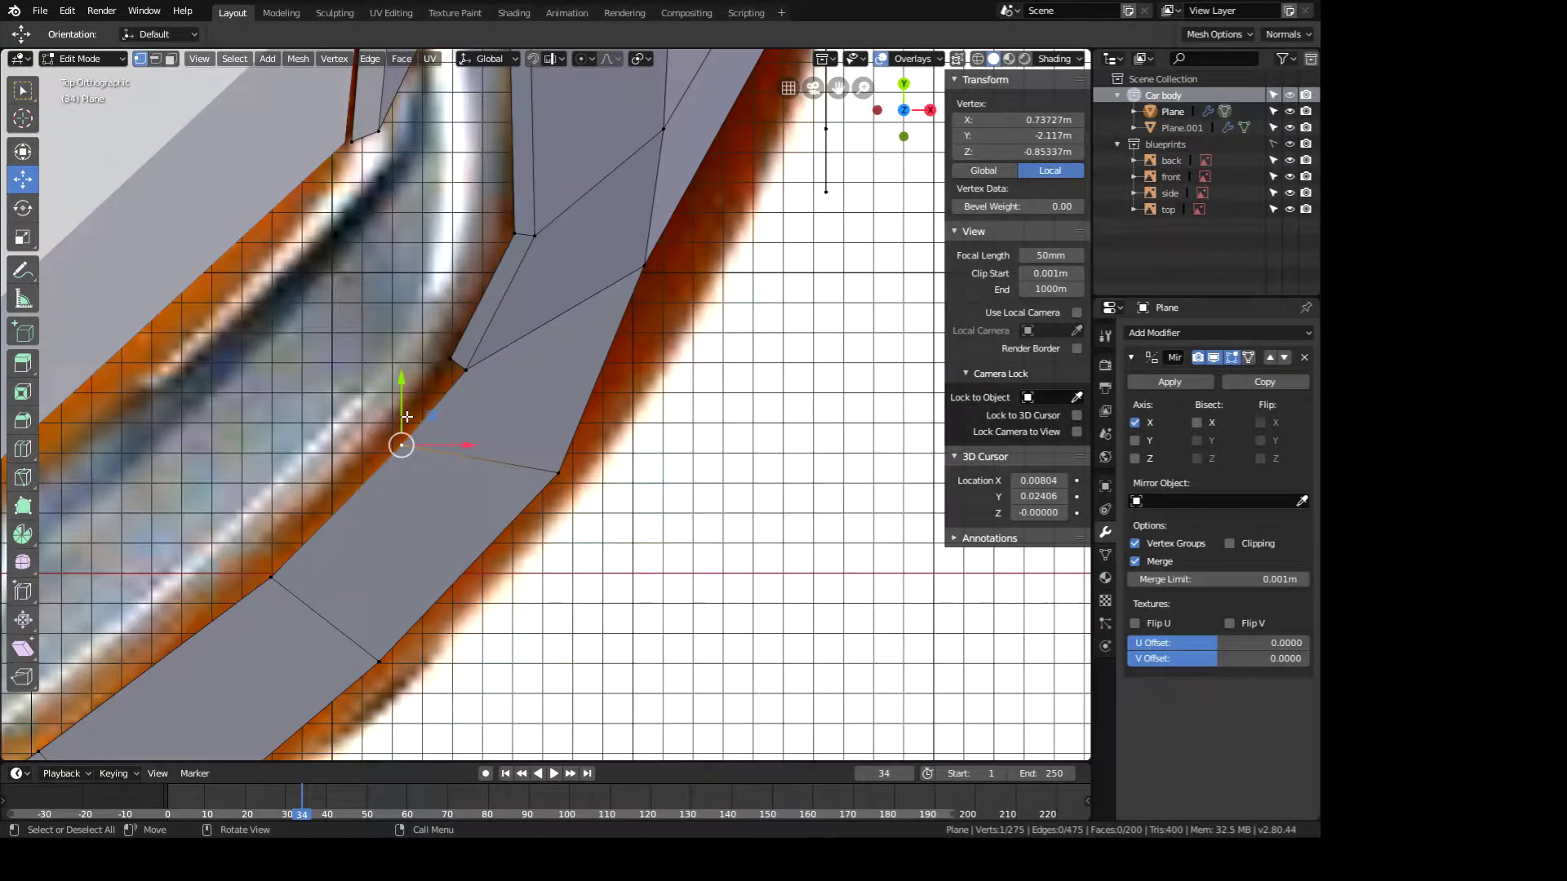
key("g")
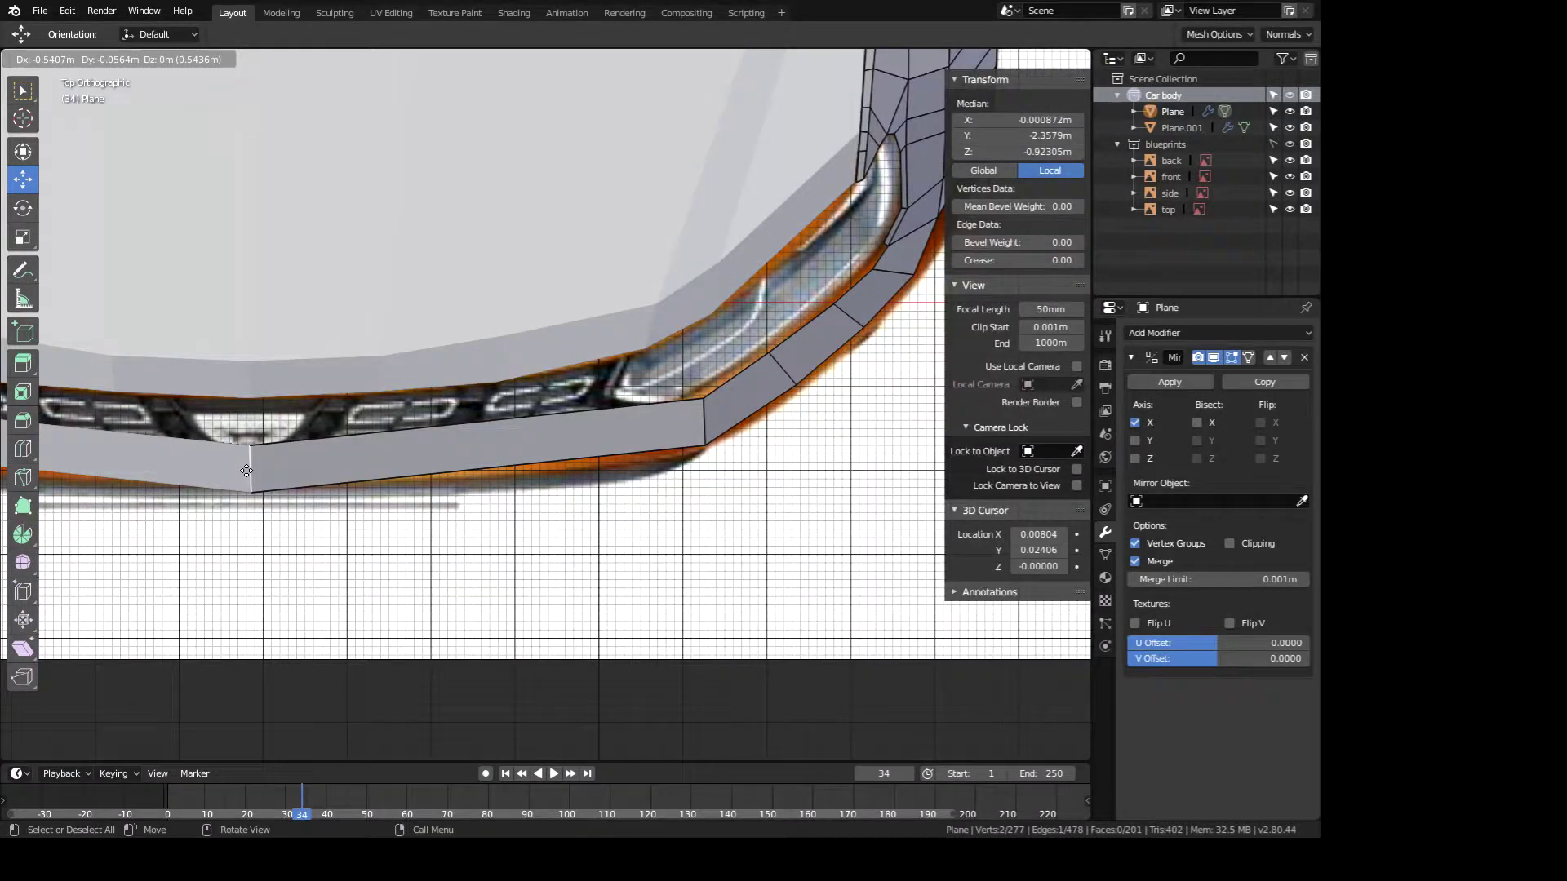
- Extend the strip to the car's centreline, add one loop cut near the bumper corner and shift it along Y
left_click(246, 471)
key("ctrl+r")
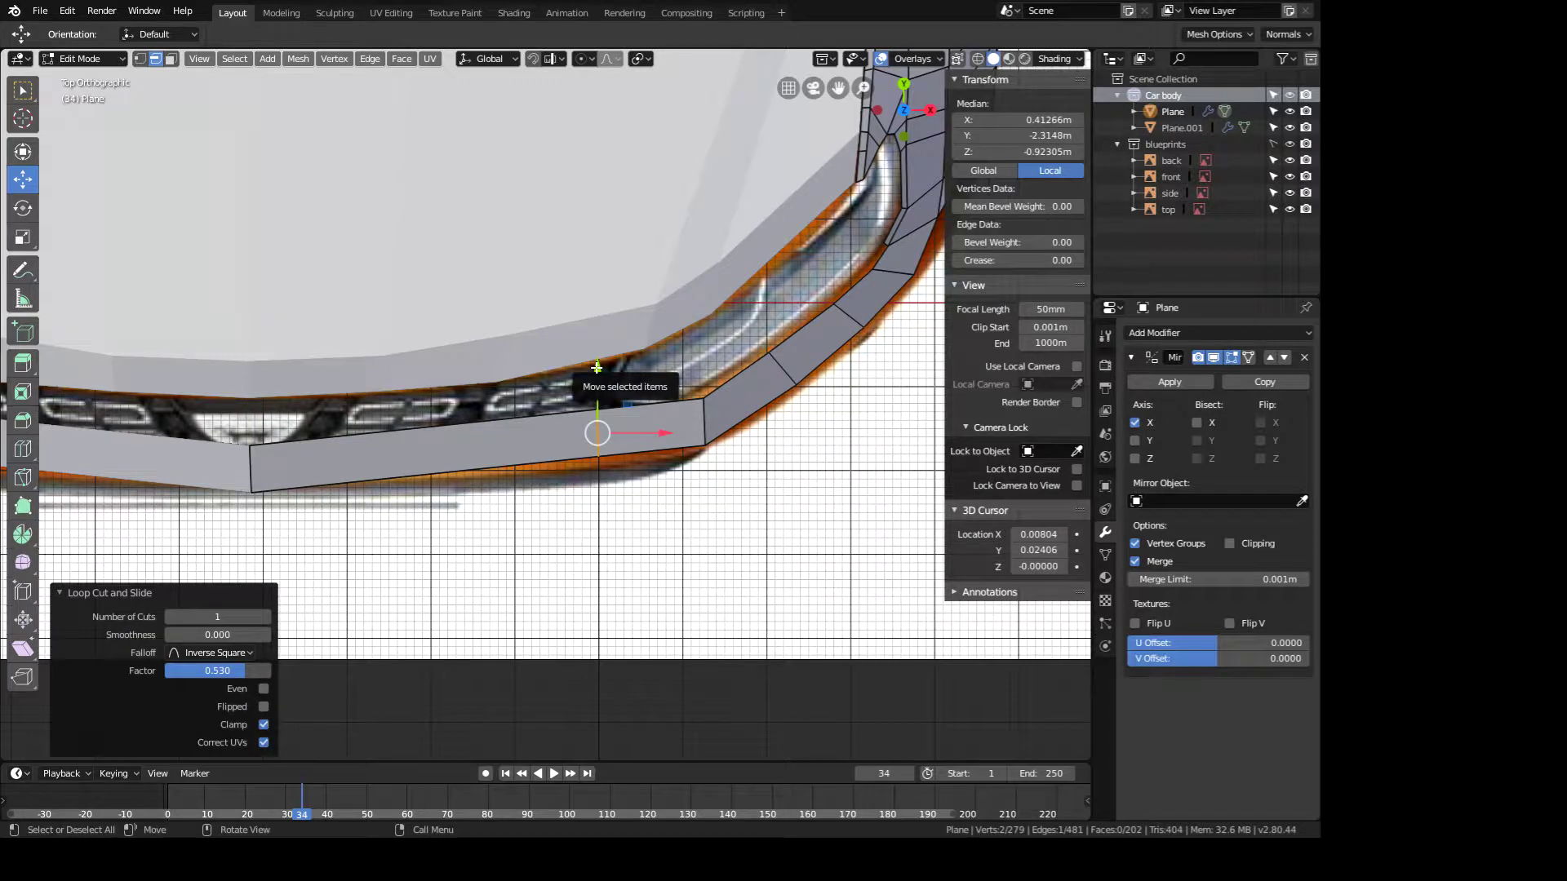
left_click_drag(597, 368, 597, 380)
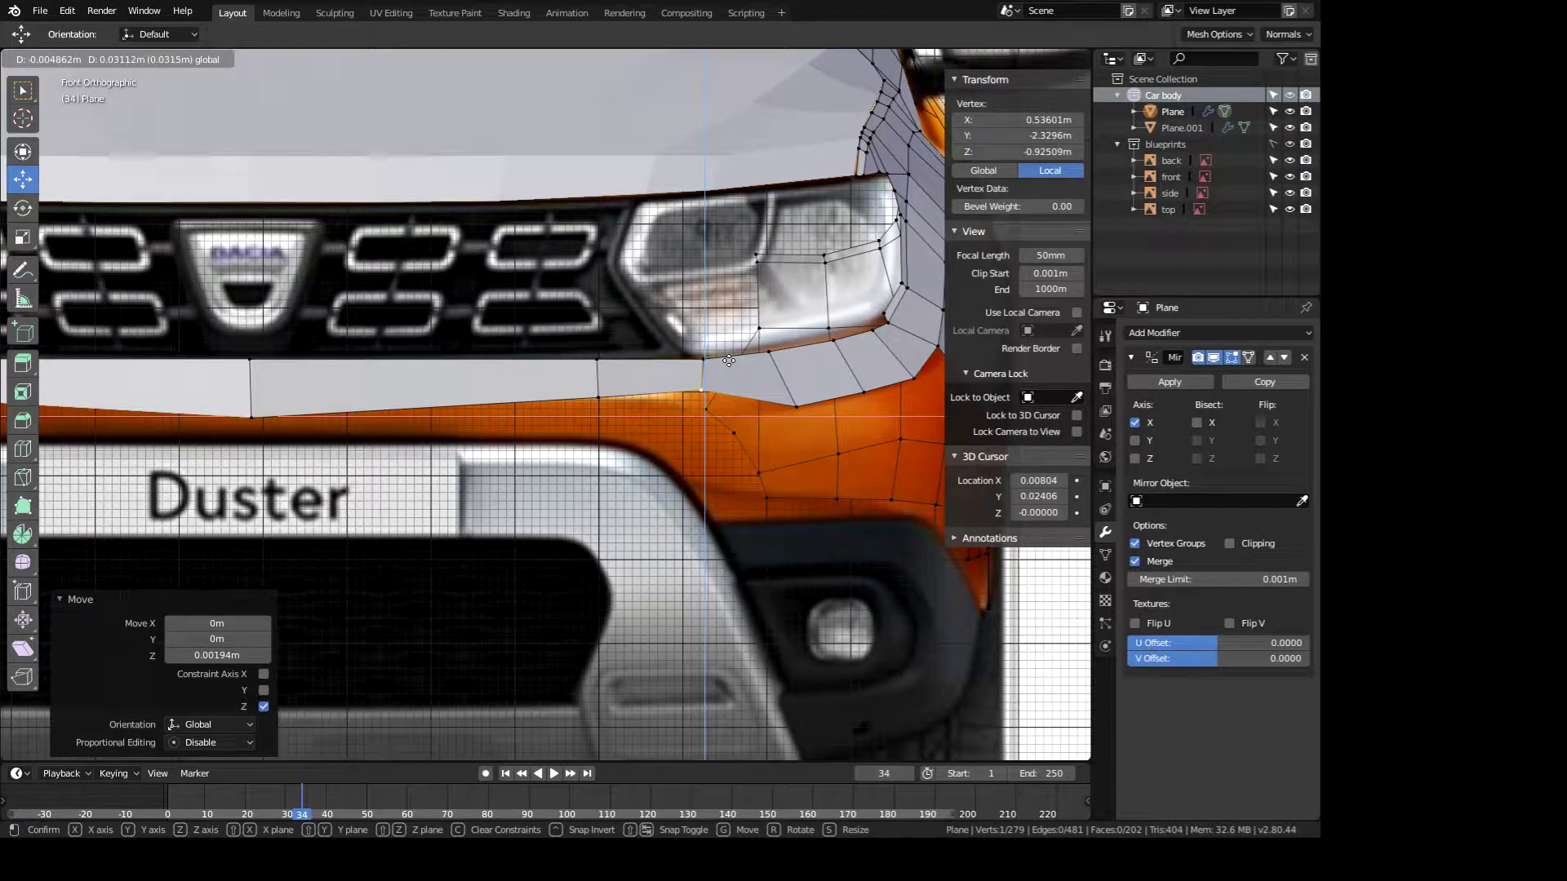
- Fit the bumper corner vertices to the blueprints in front and top views and split the central strip with two loop cuts
left_click(687, 332)
key("KP_7")
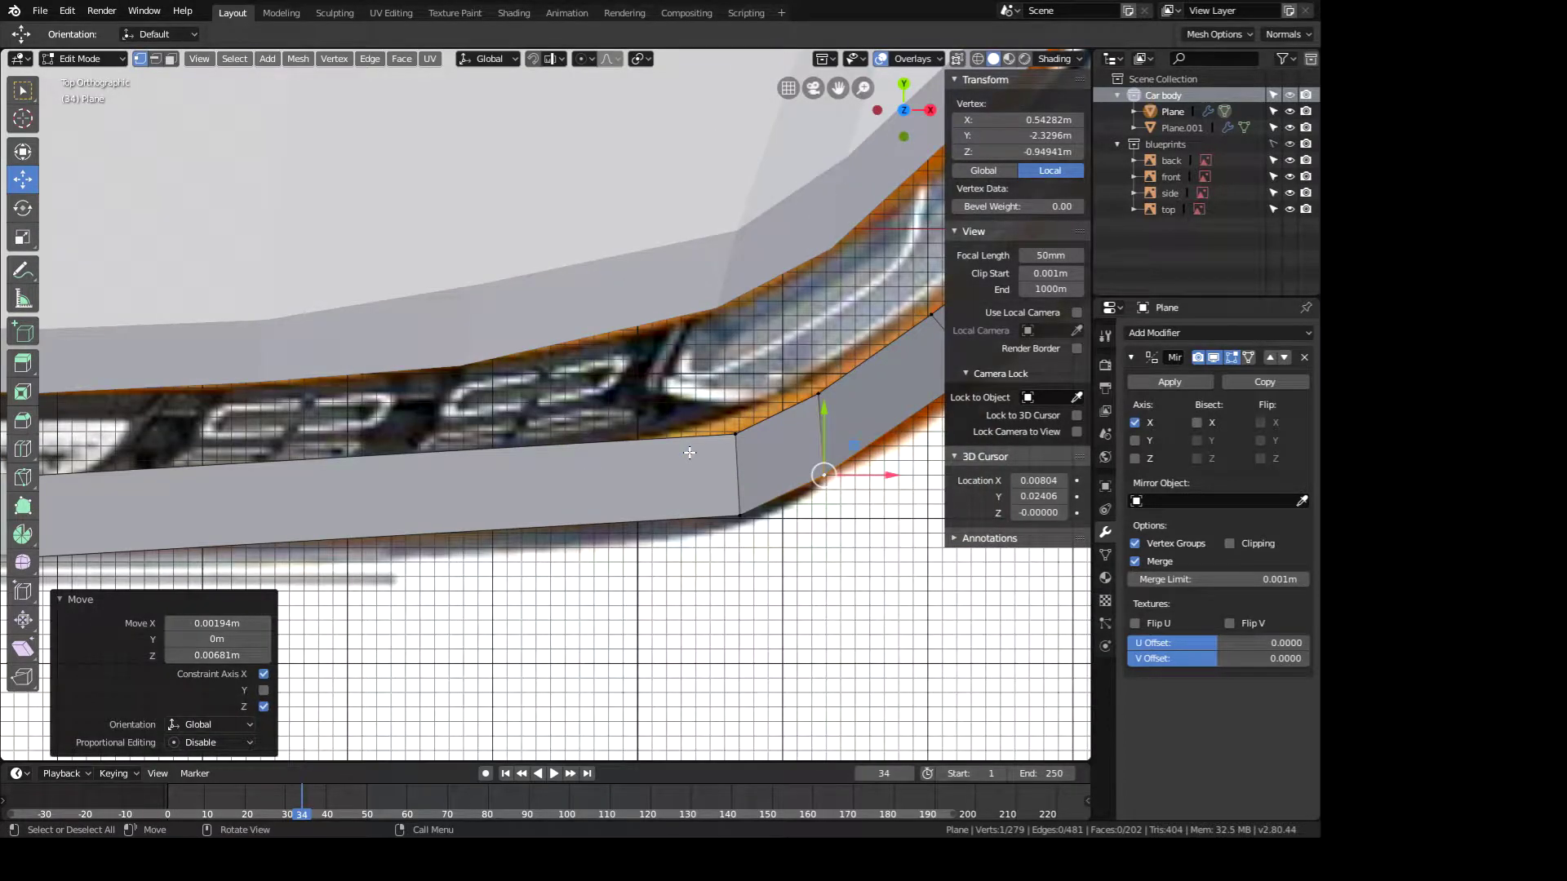
key("g")
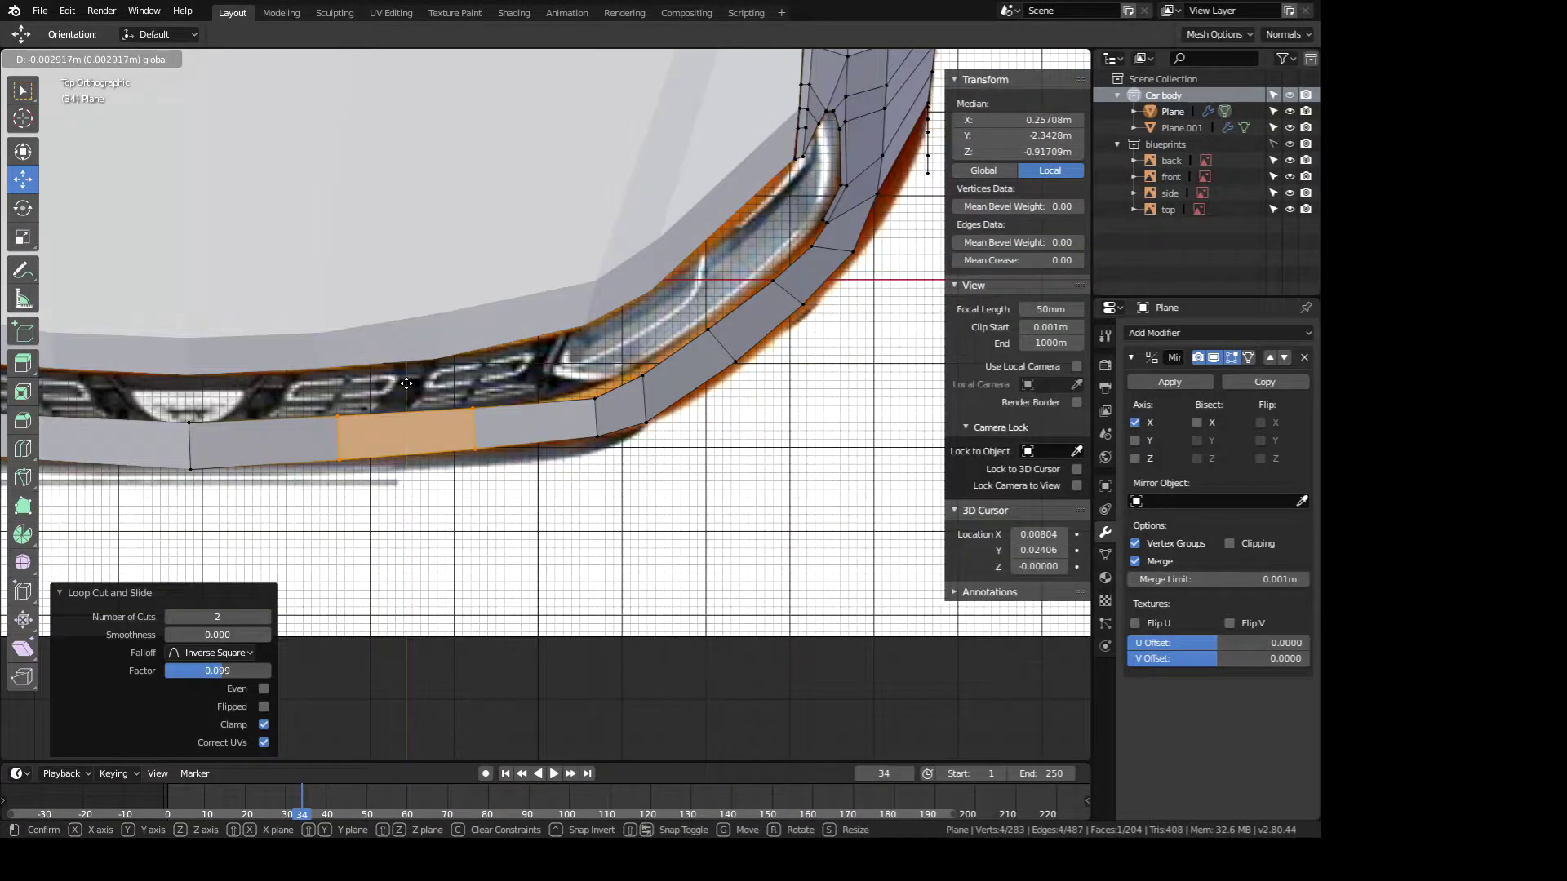
- Move the central strip's upper vertices along Y to follow the grille's lower edge in top view
left_click(472, 419)
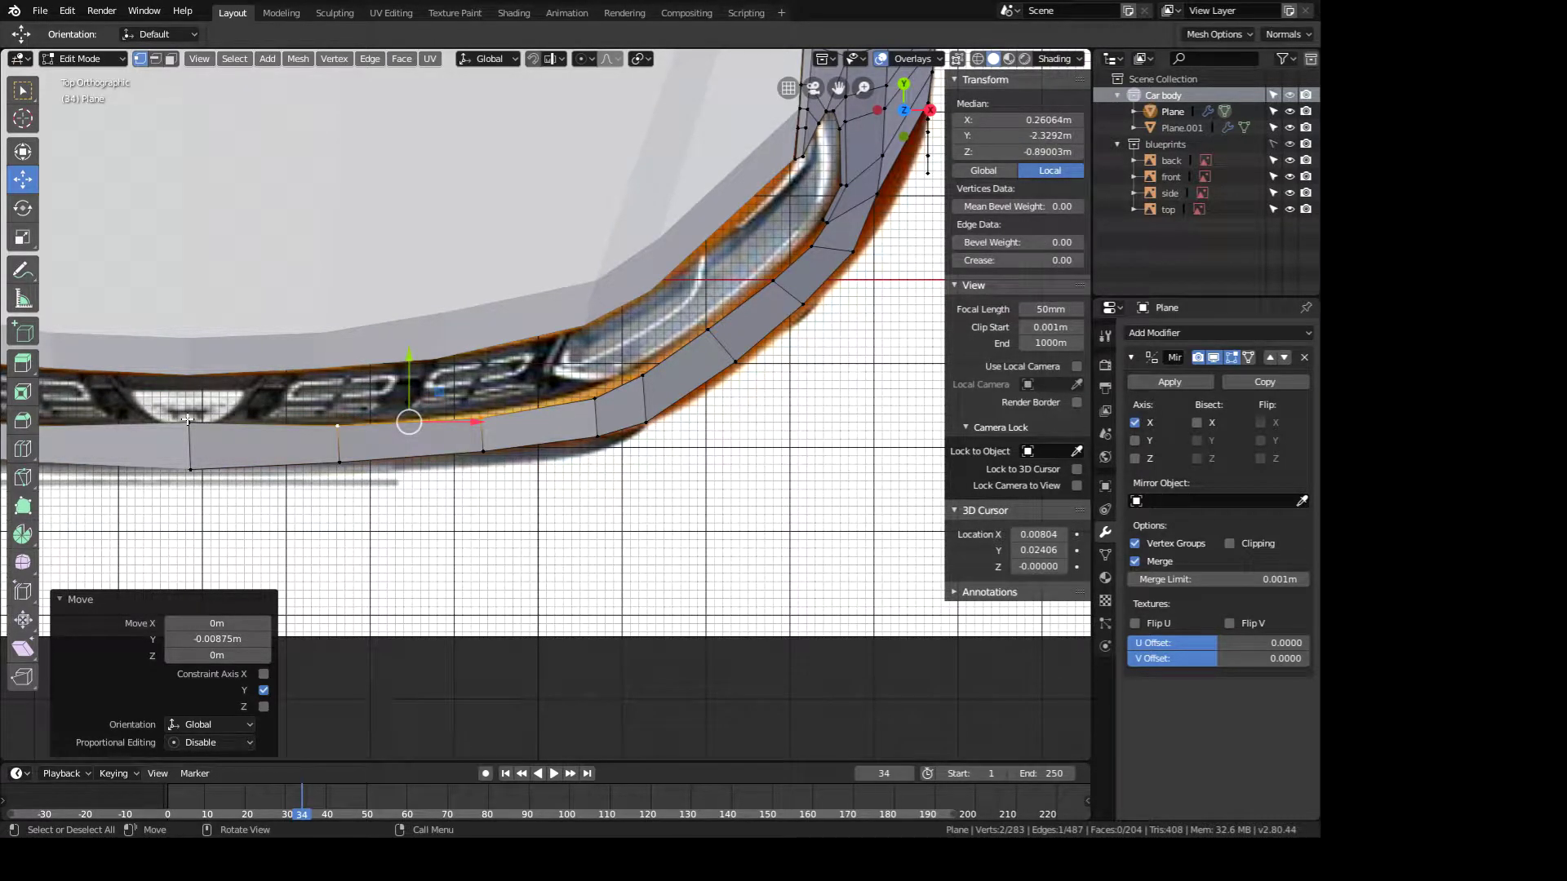
left_click(337, 425)
key("g")
key("y")
left_click_drag(334, 377, 334, 383)
left_click(480, 418)
left_click_drag(480, 371, 480, 374)
- Move the central strip's lower vertices, including the one on the centreline, along Y to follow the bumper outline
left_click(339, 463)
left_click_drag(339, 416, 340, 411)
left_click(190, 469)
left_click_drag(190, 423, 190, 416)
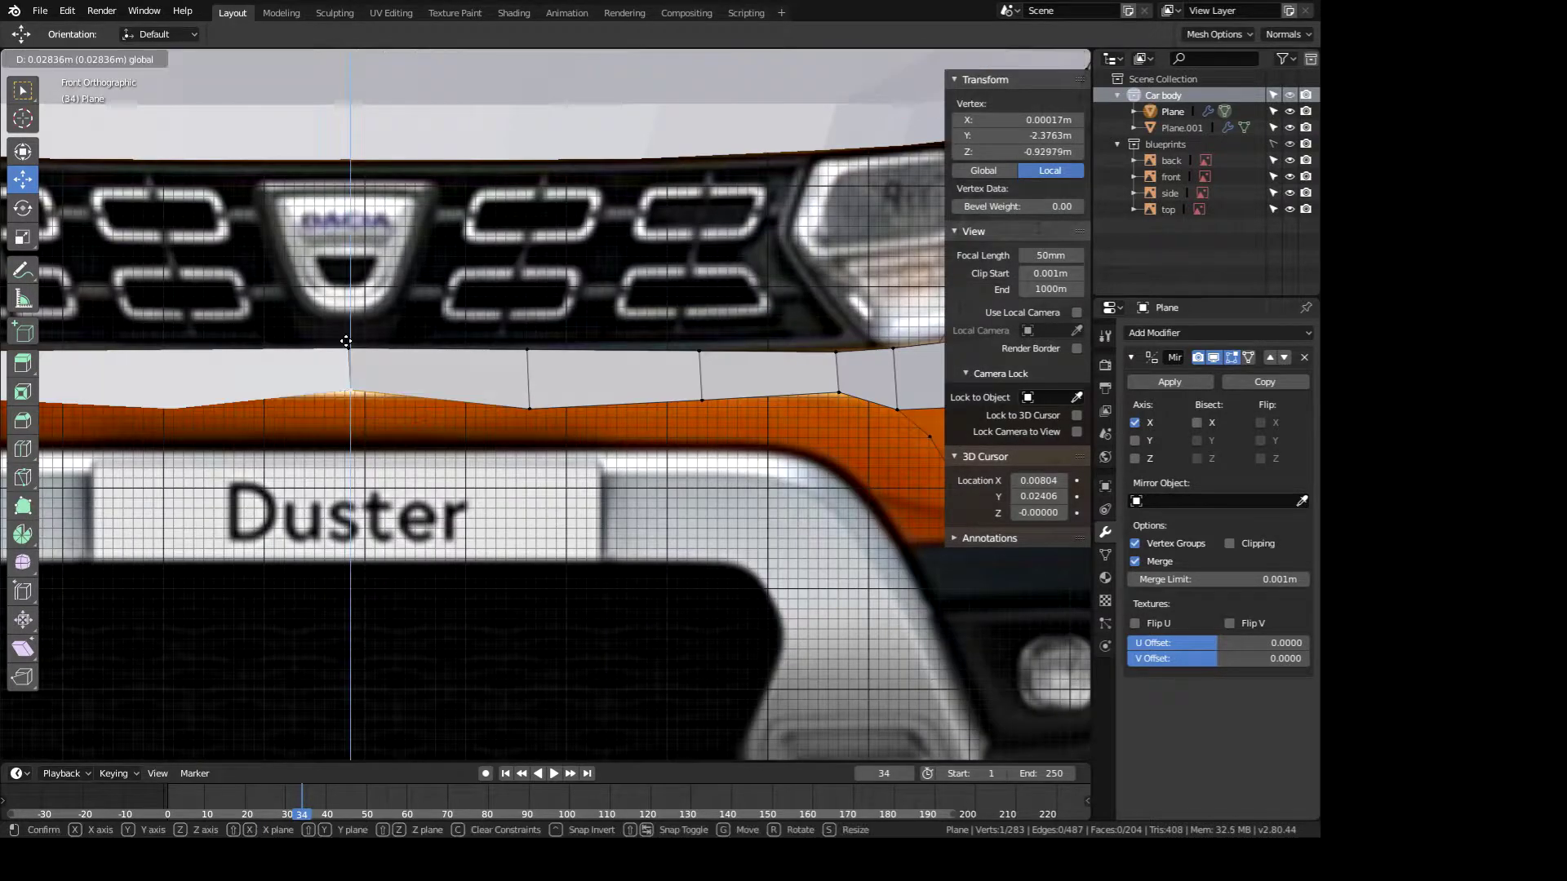
- Level the central strip's lower vertices vertically in front view and fit the lower vertex near the bumper corner
left_click_drag(699, 346, 700, 341)
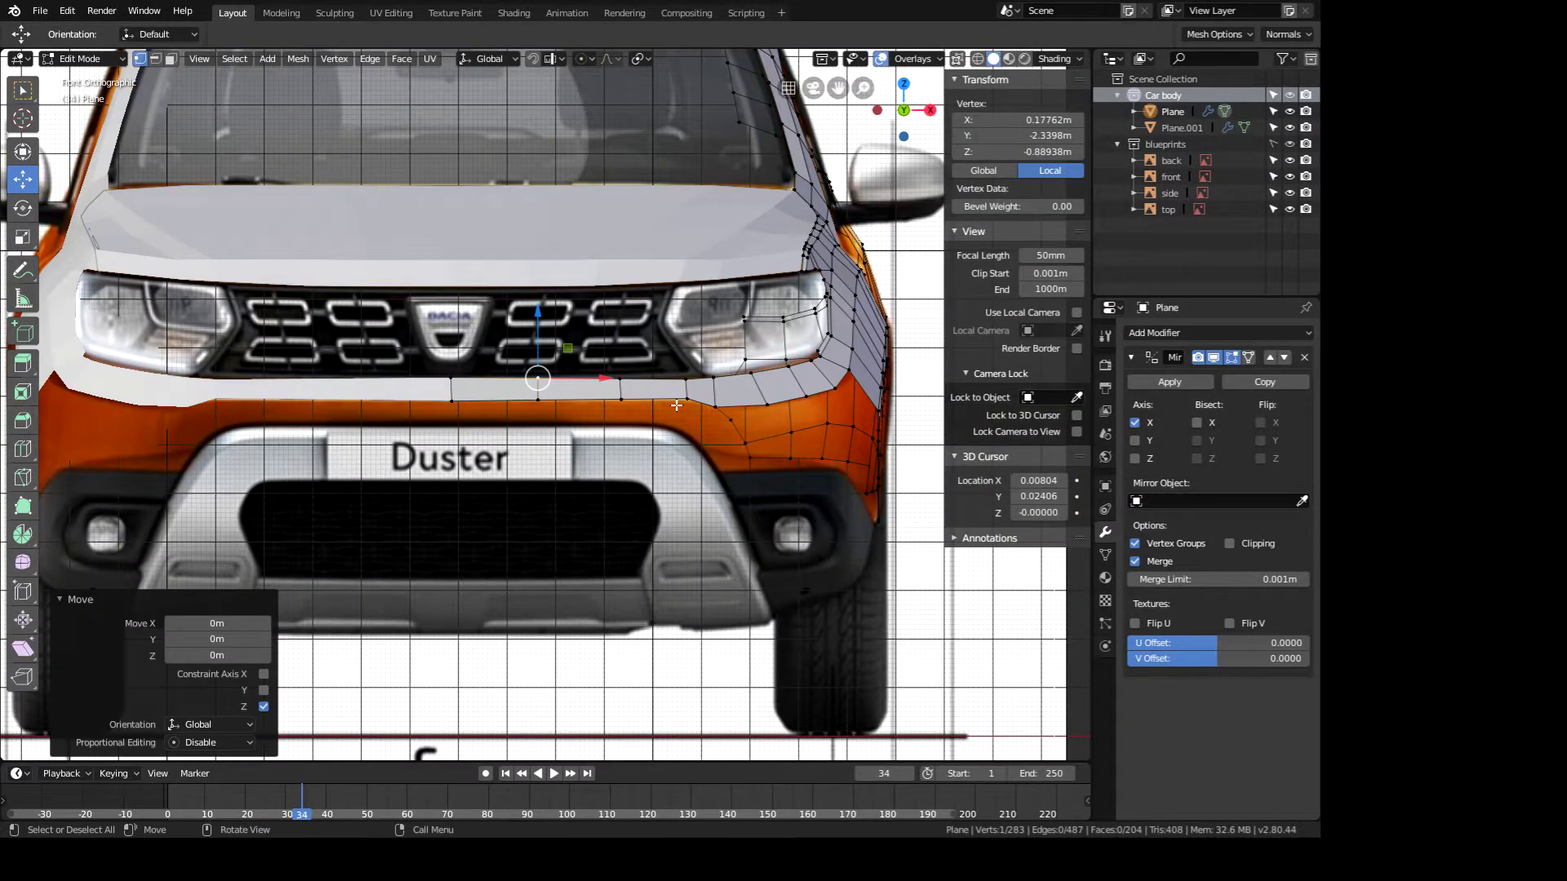
scroll(676, 405, "up", 4)
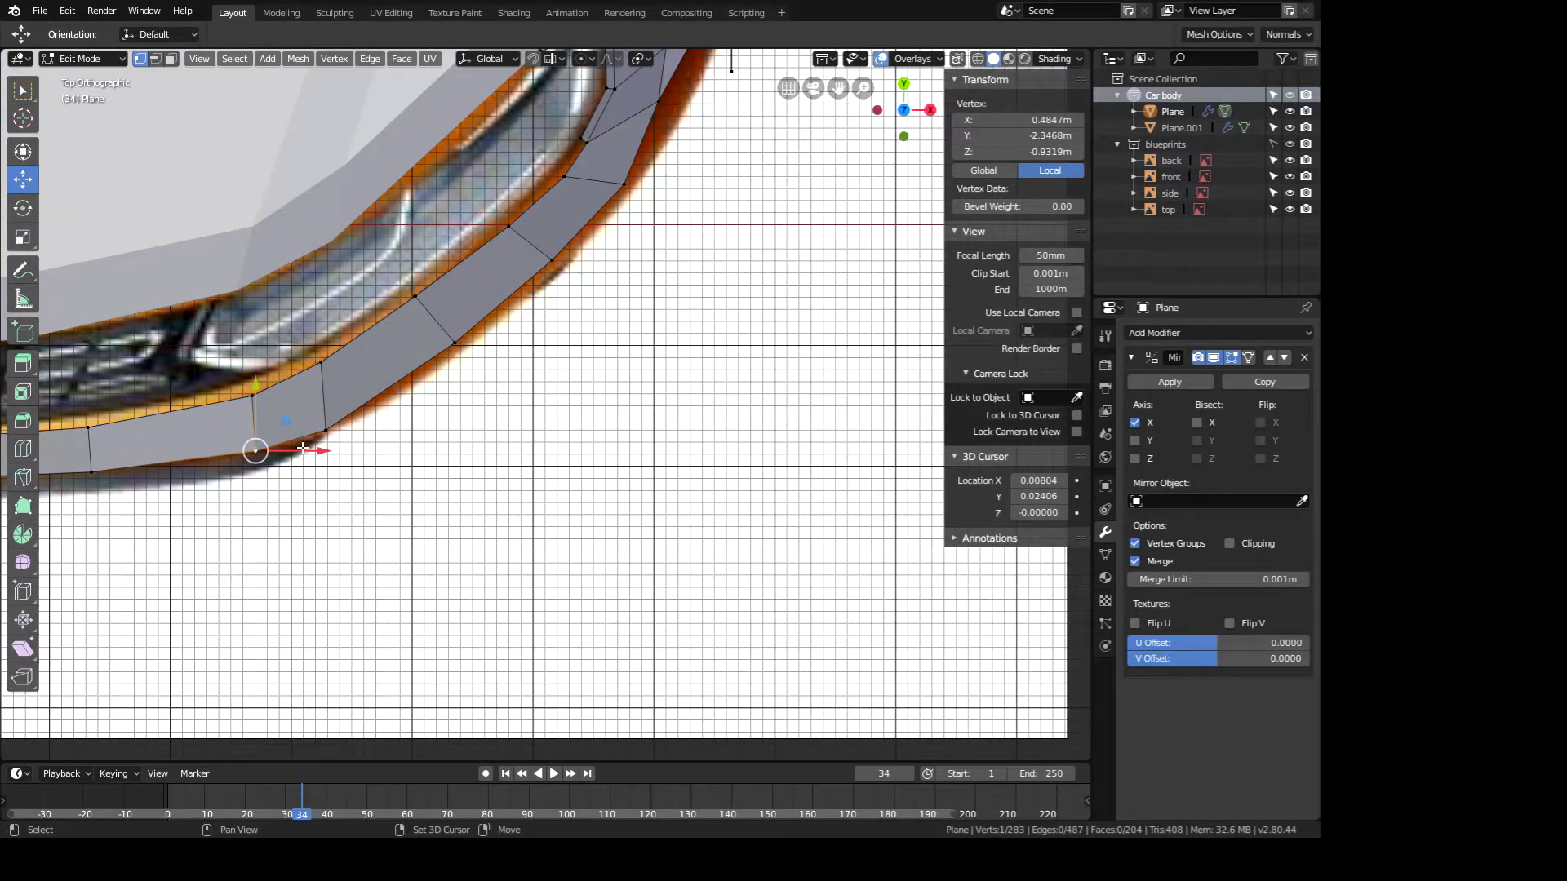
scroll(482, 447, "up", 3)
- Extrude the two lower edges beside the centreline down about 0.049 m and shift them about -0.002 m along X
key("KP_3")
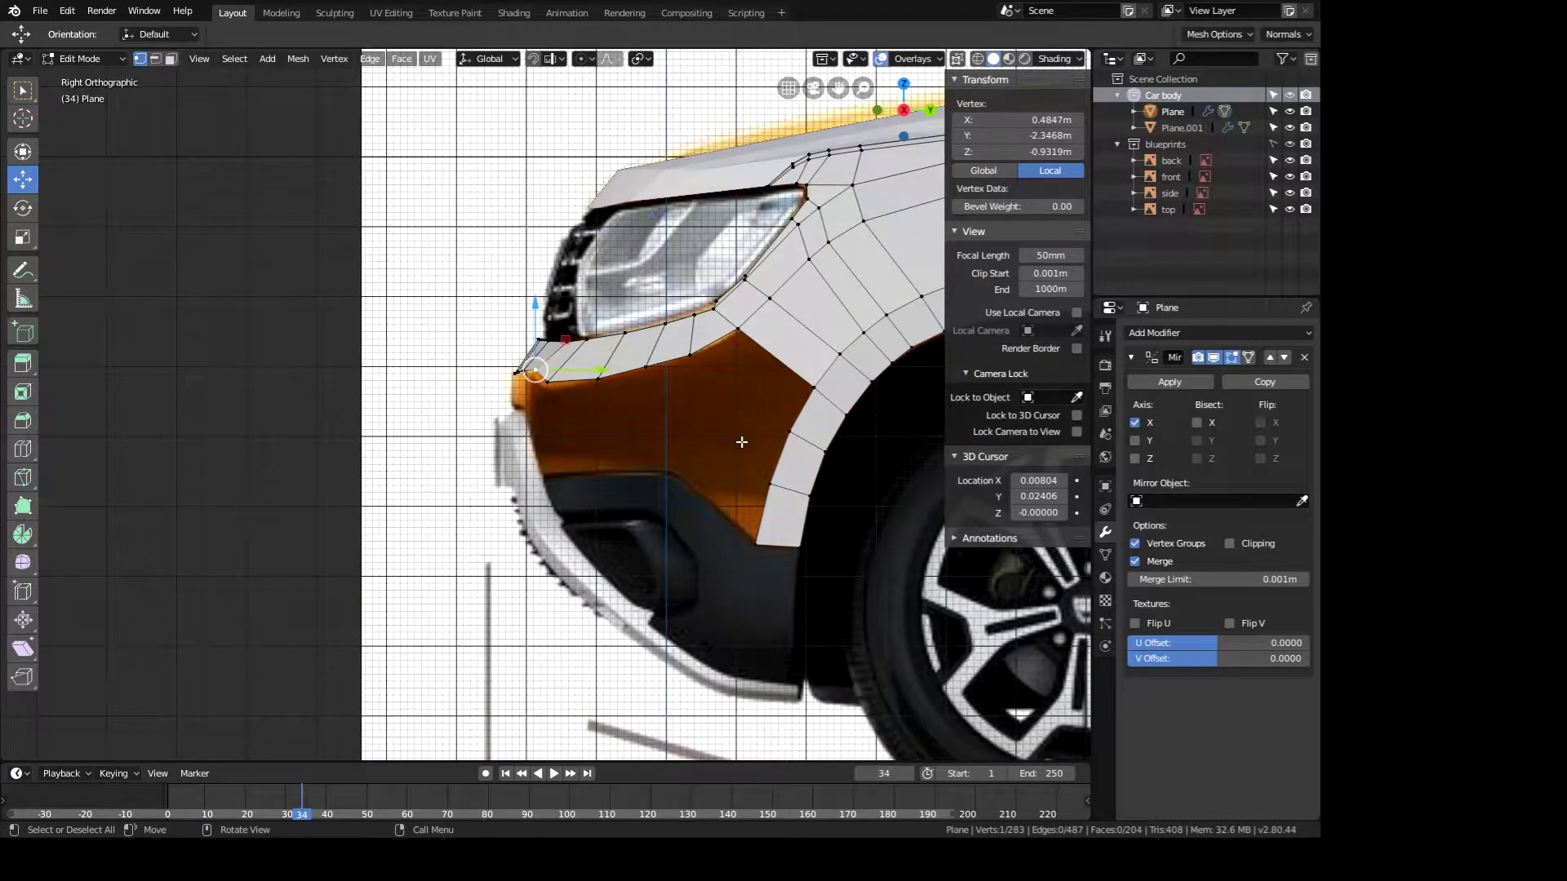
key("KP_1")
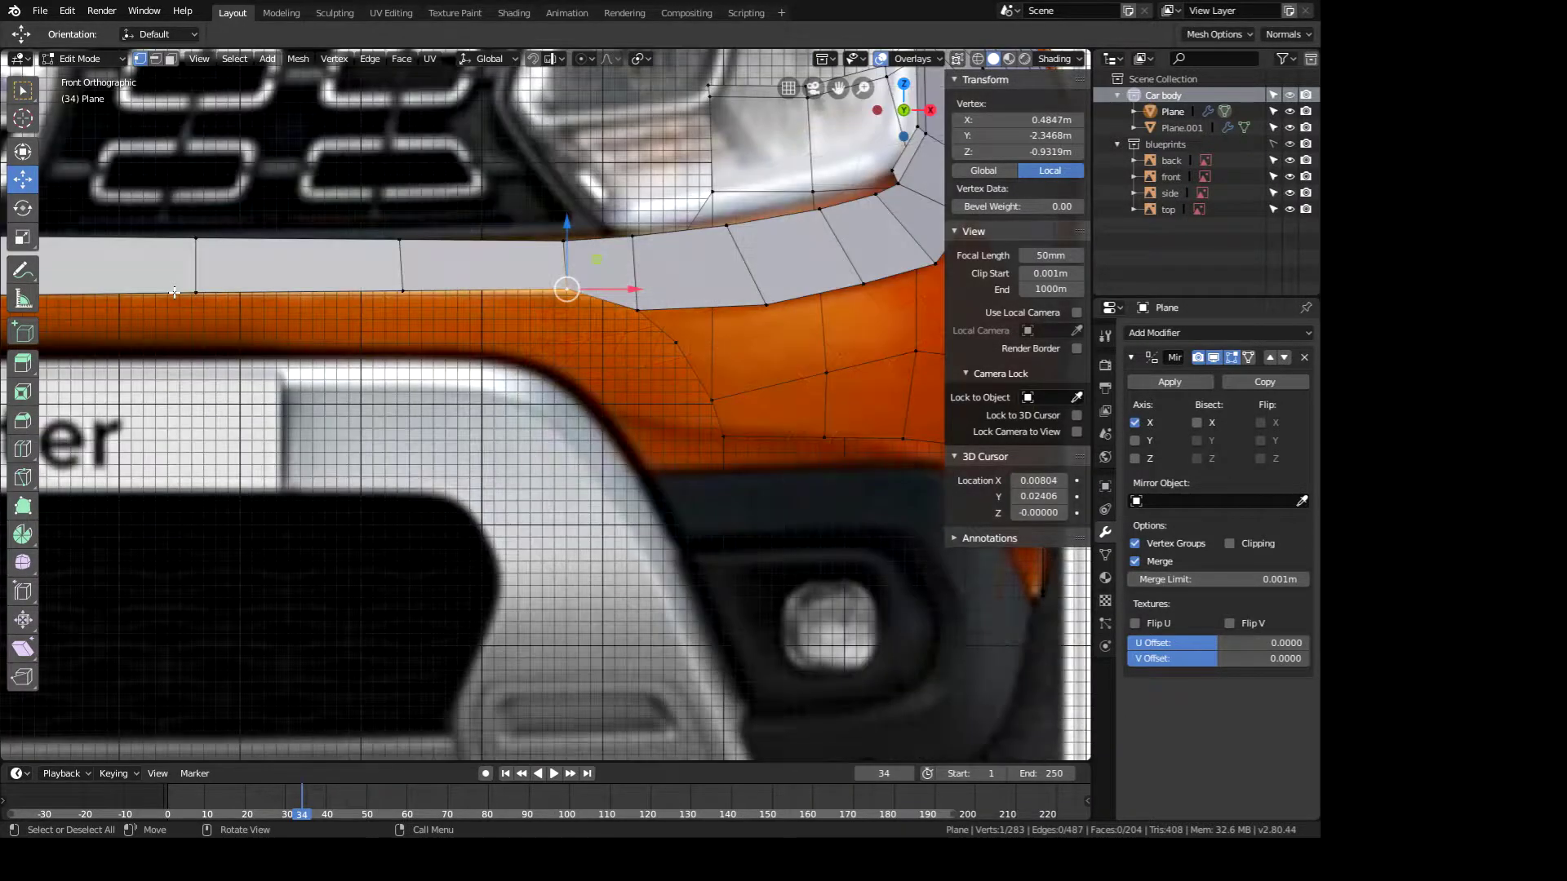
left_click(156, 59)
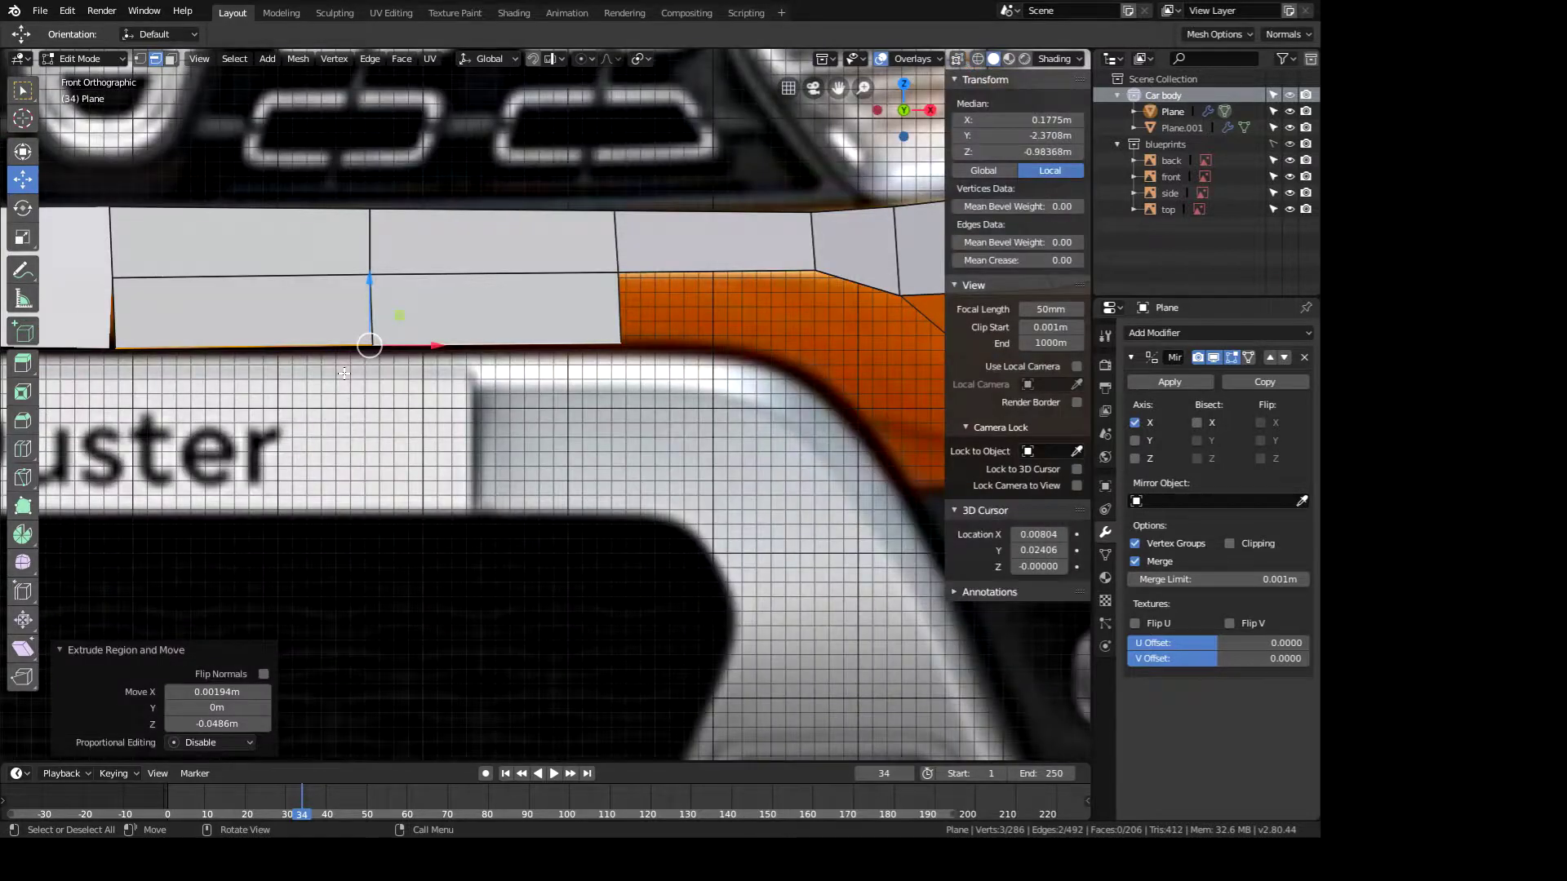
scroll(598, 365, "up", 2)
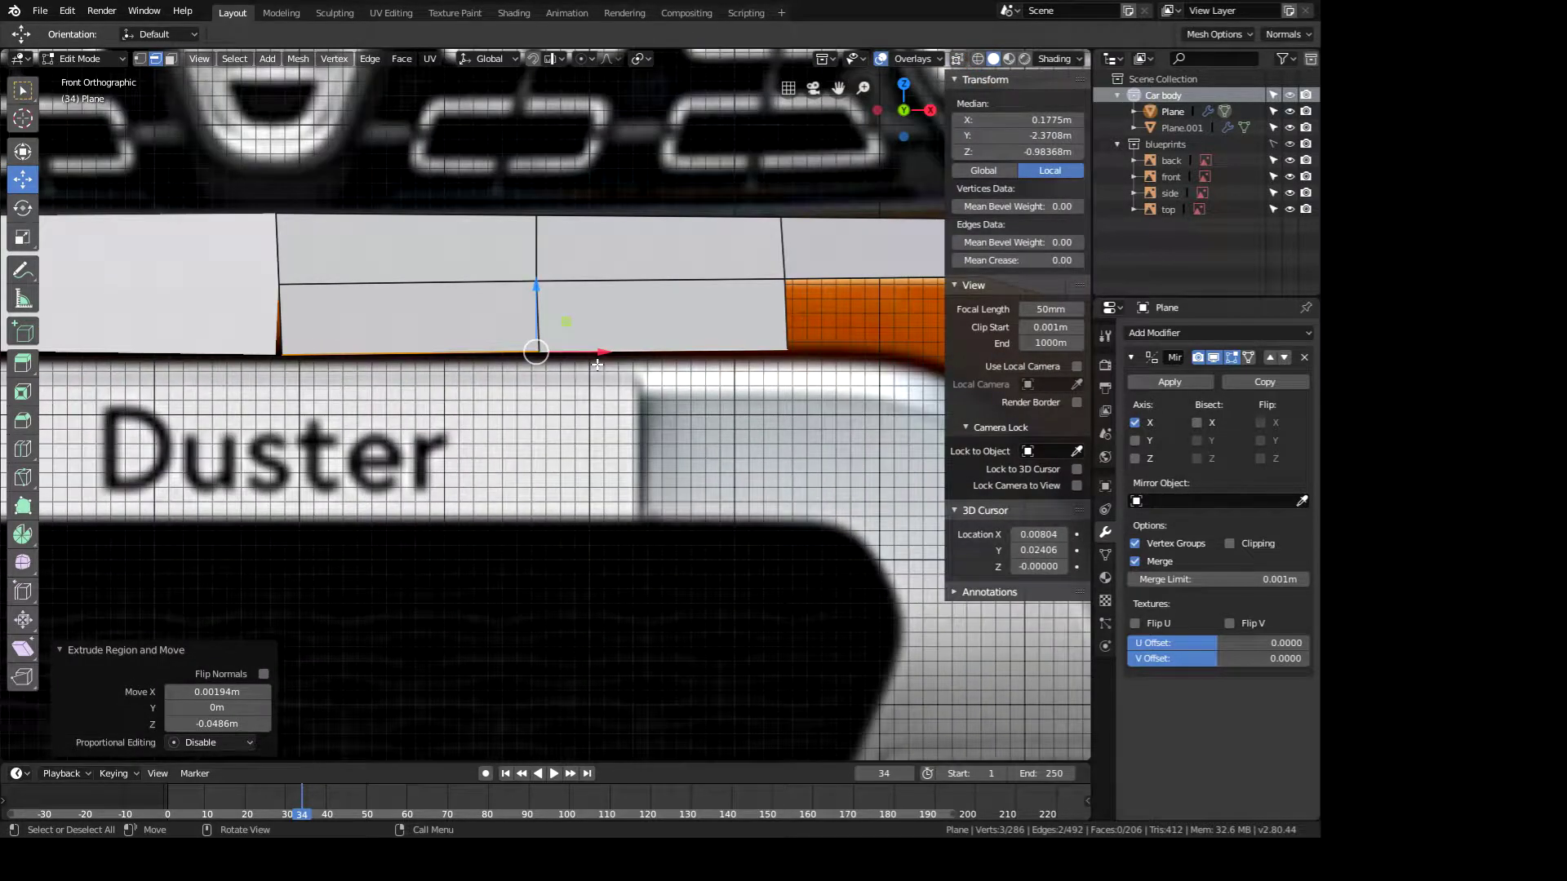
left_click_drag(598, 354, 593, 354)
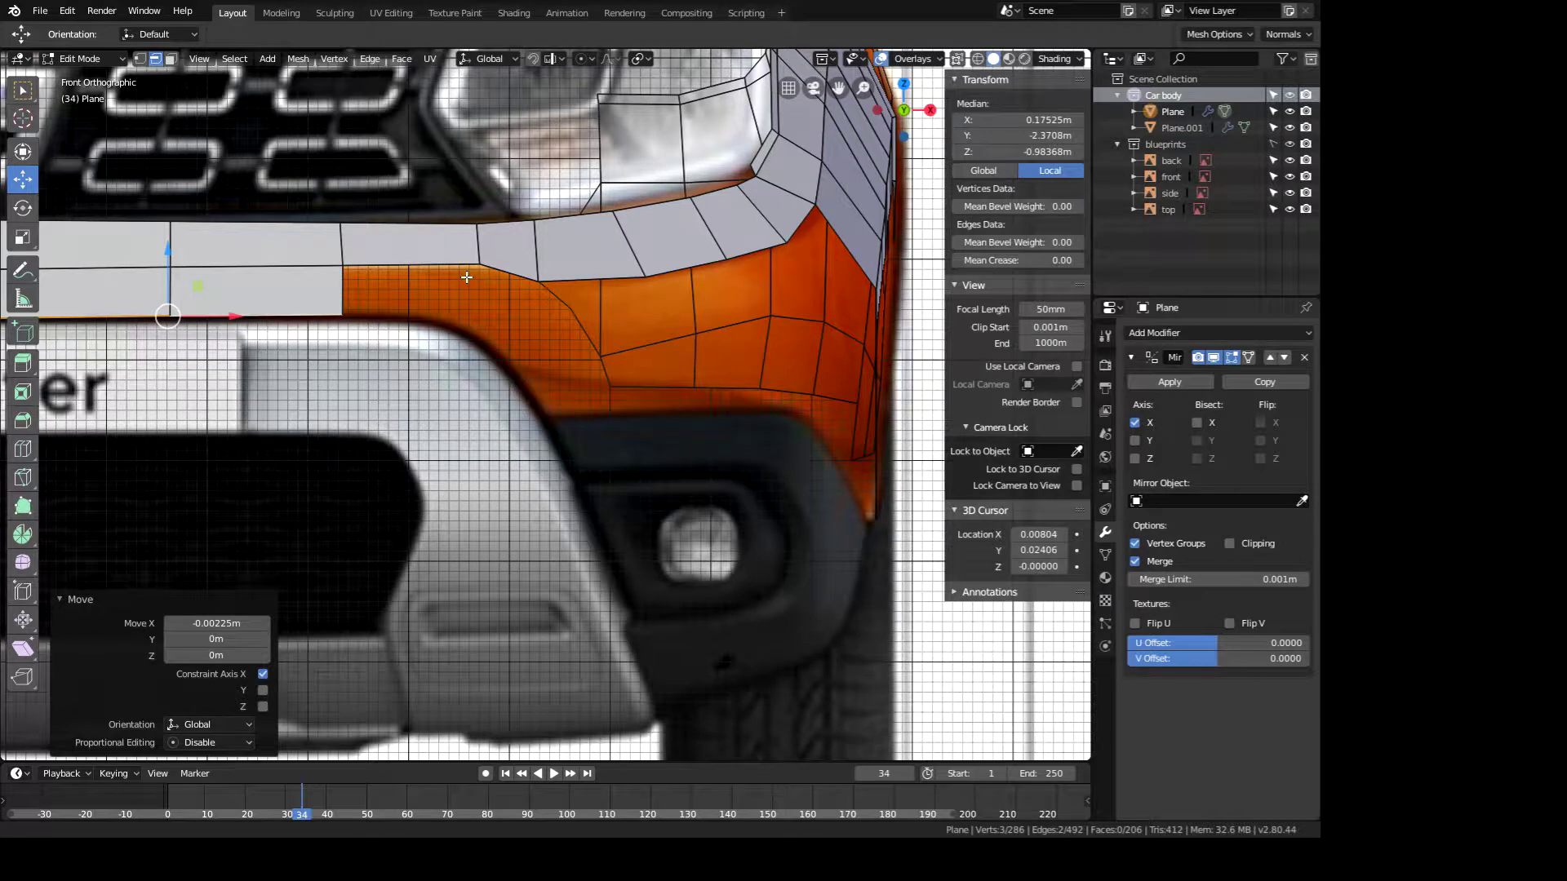
- Extrude the neighbouring lower edges downward around the bumper corner and adjust the central extruded edges along Y in top view
middle_click_drag(466, 276, 465, 292, "shift")
left_click(526, 290)
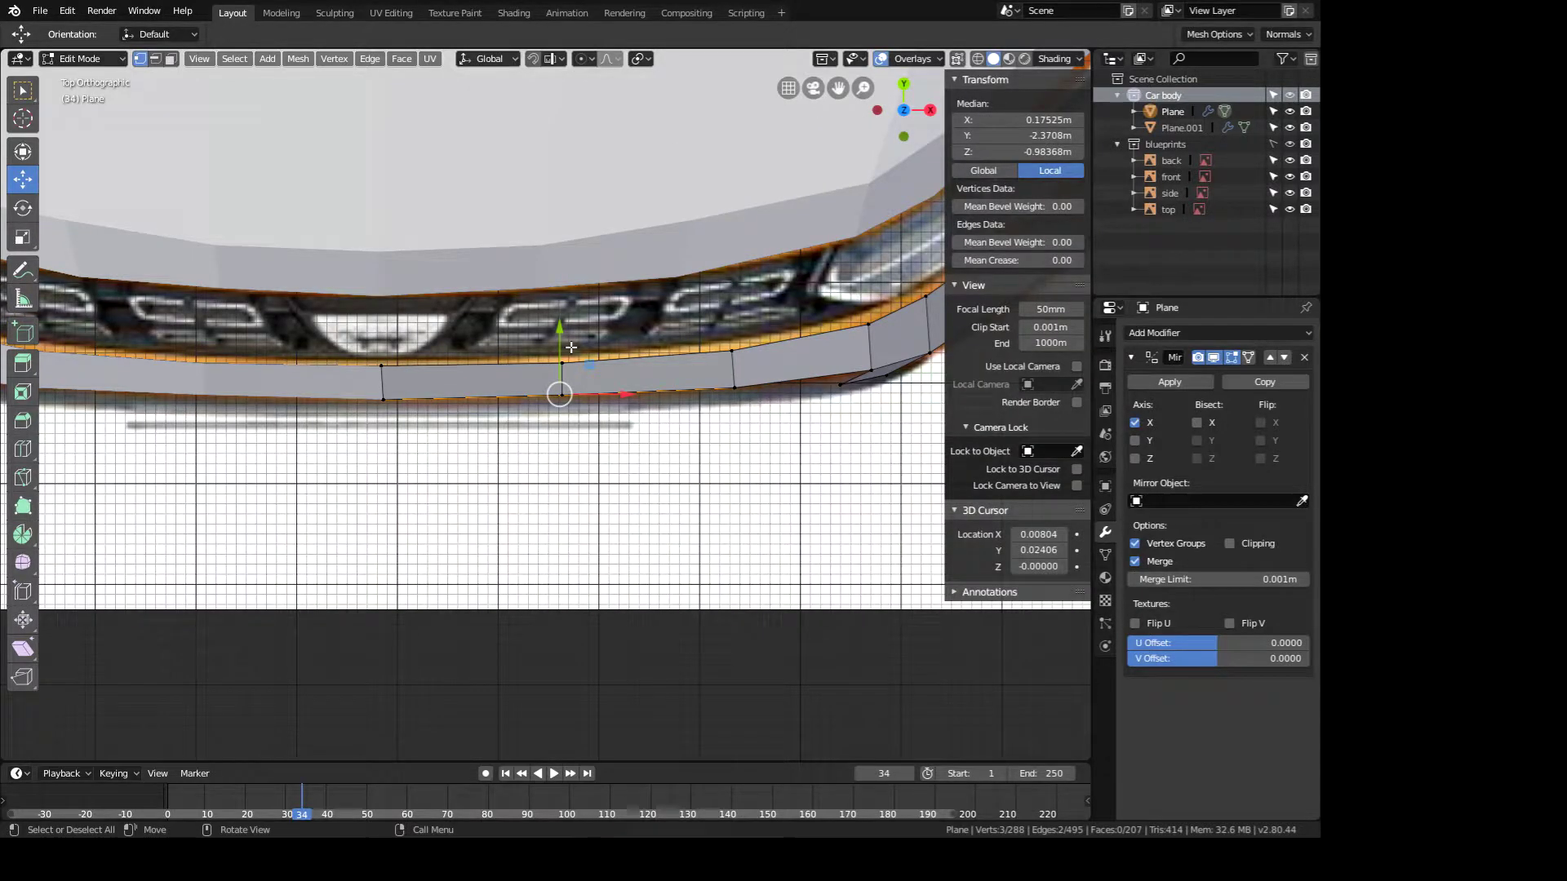
left_click_drag(563, 349, 563, 344)
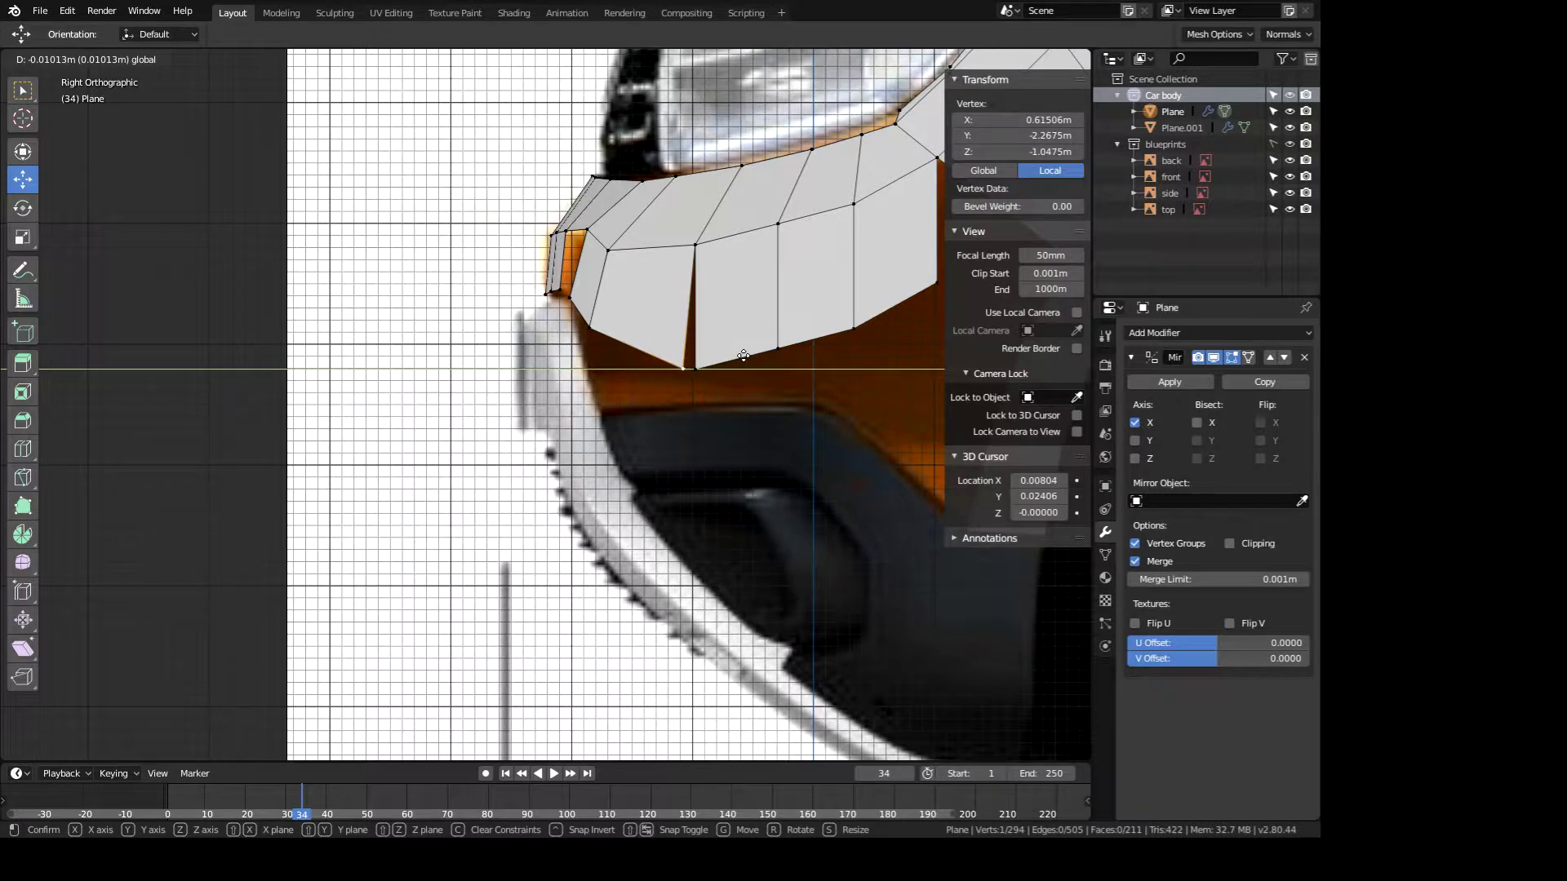
- Fit the lower vertices of the extruded bumper corner strips to the blueprint outline, checking them in top and side views
key("KP_7")
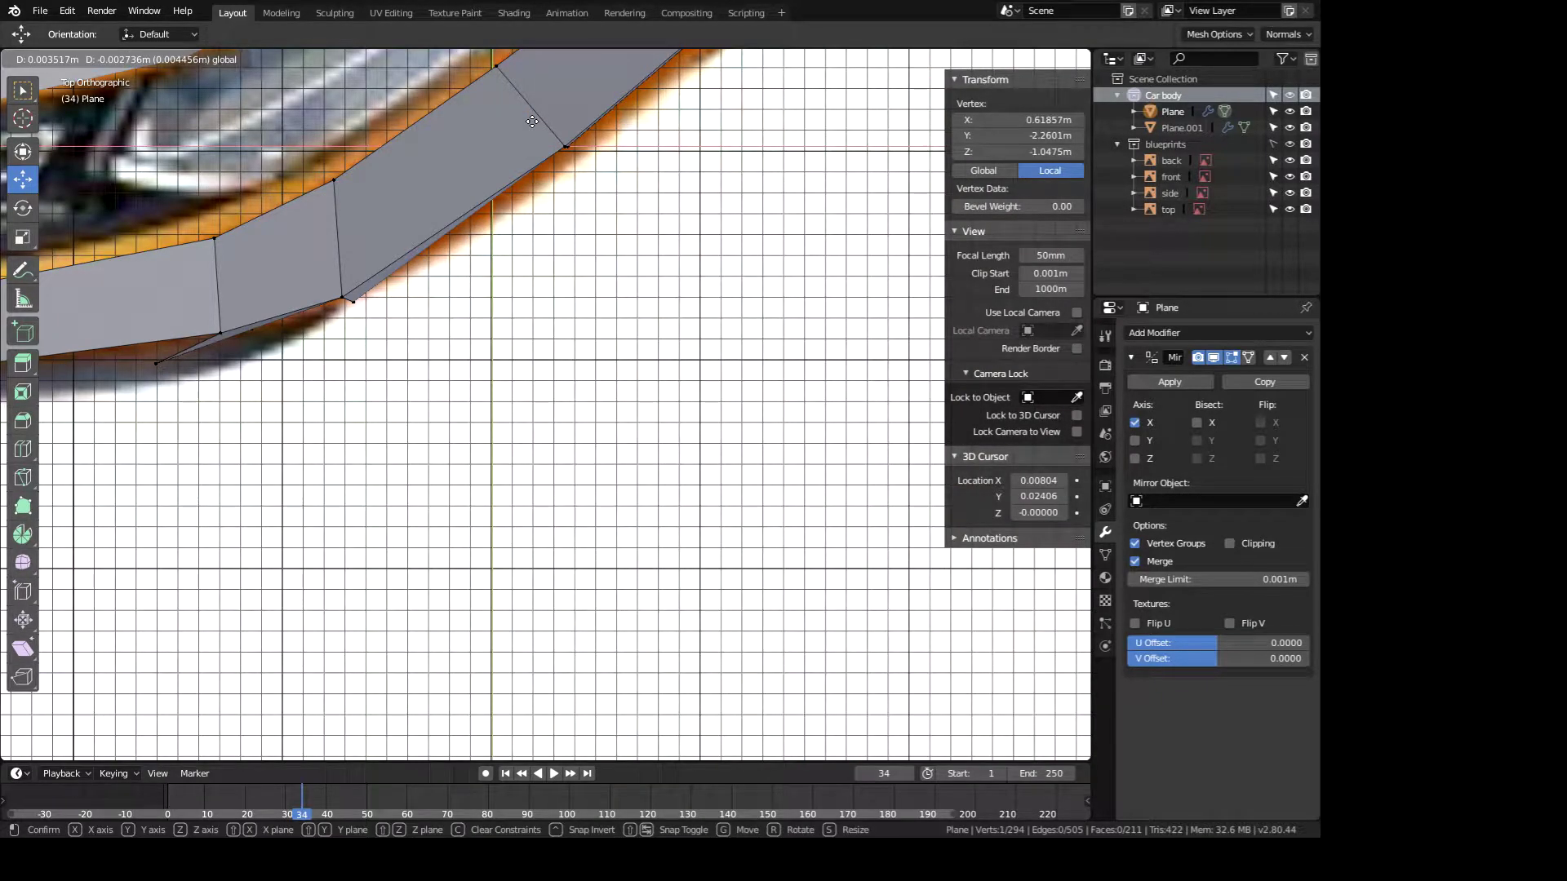
right_click(532, 121)
key("KP_3")
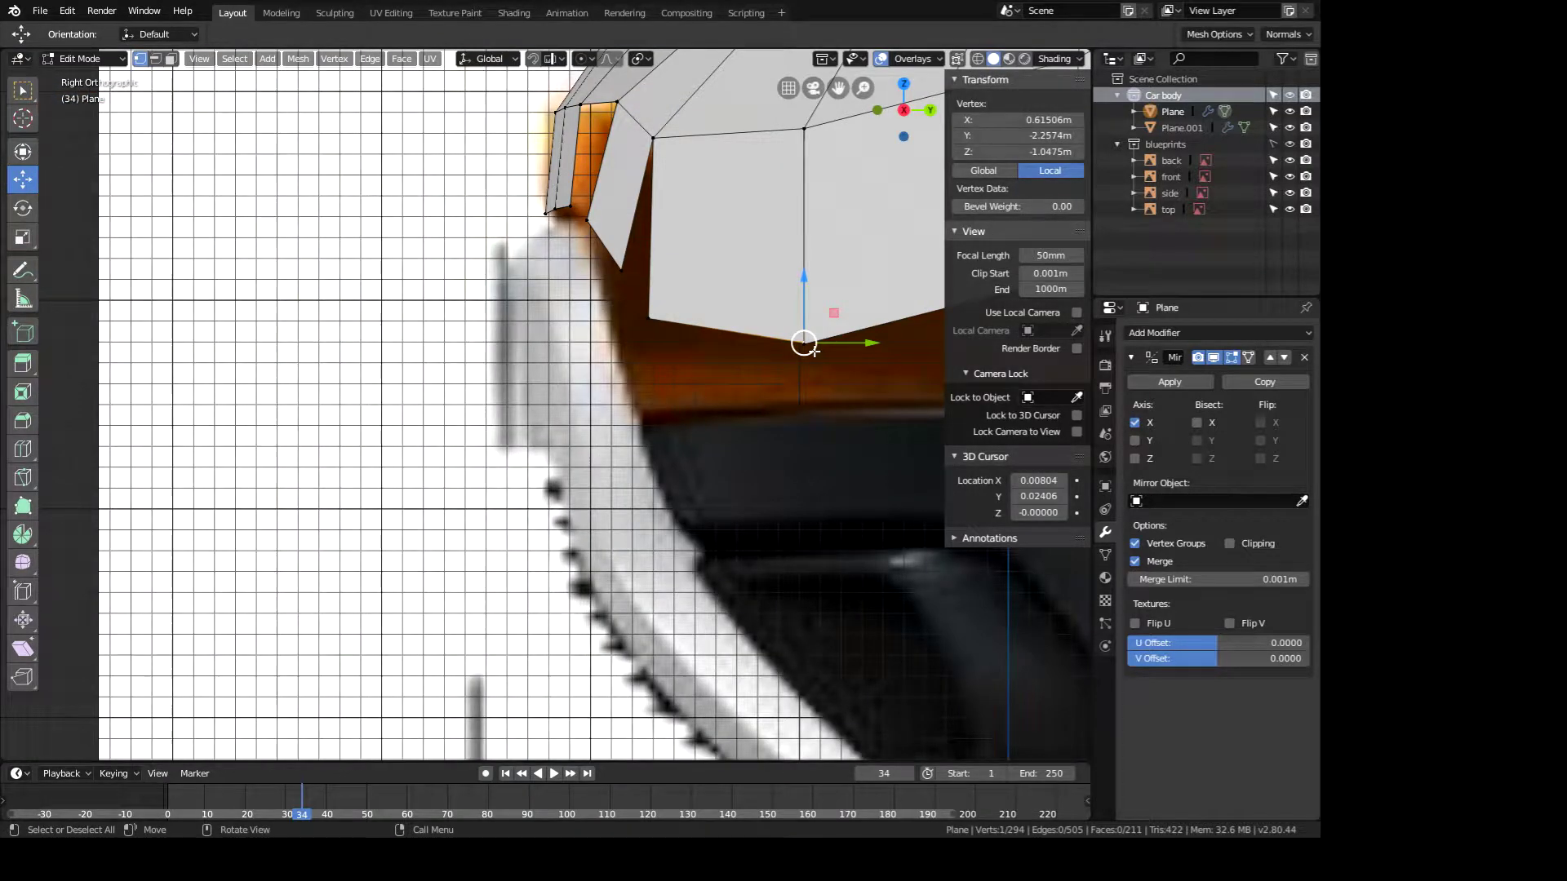
left_click_drag(804, 343, 804, 356)
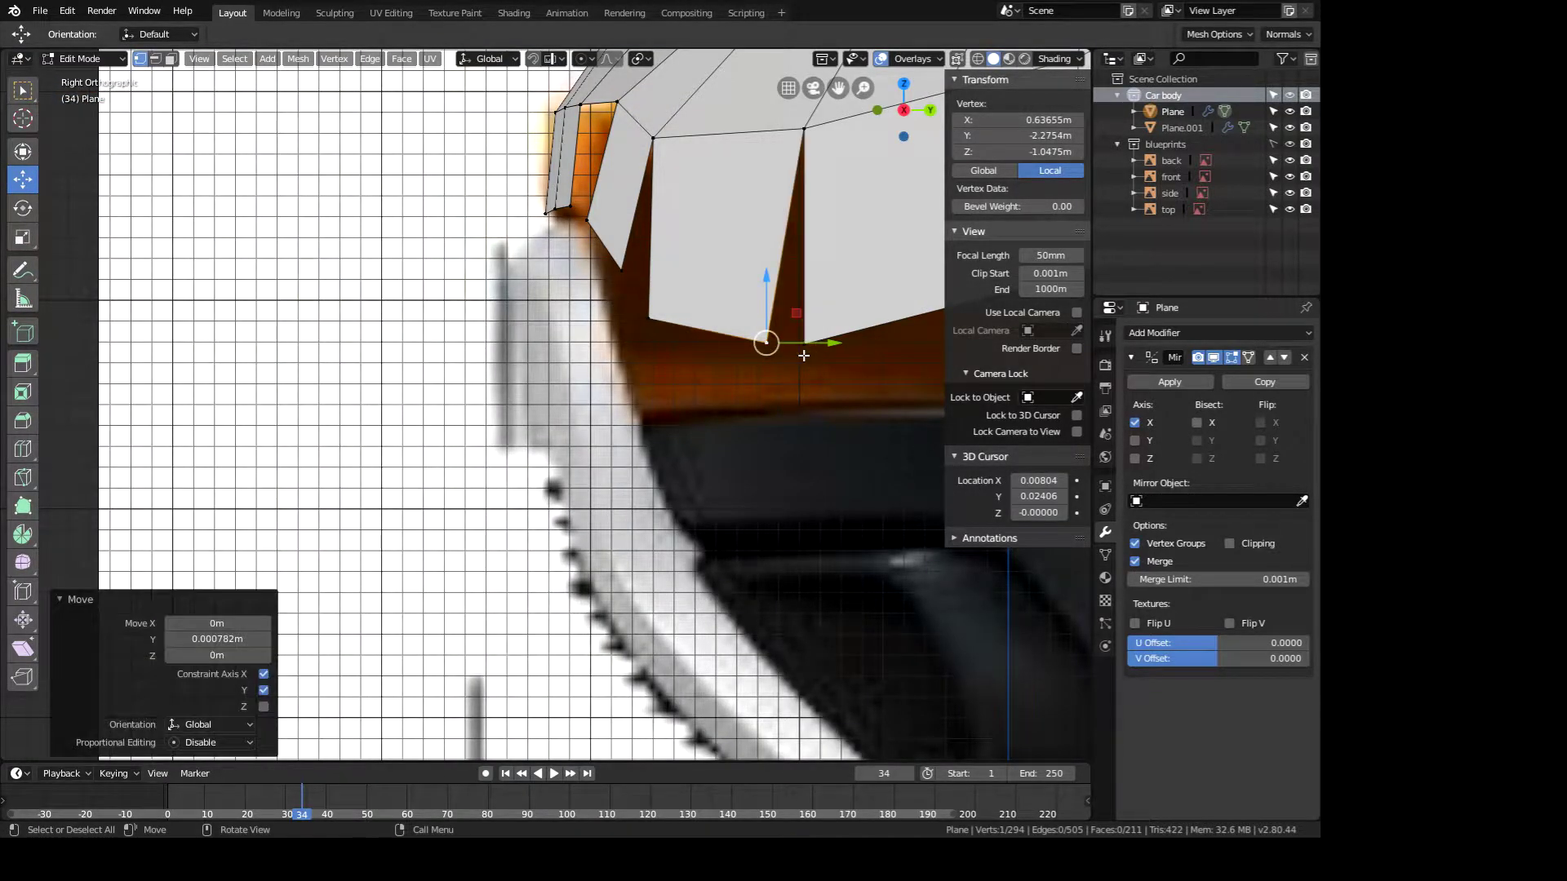
key("g")
key("KP_7")
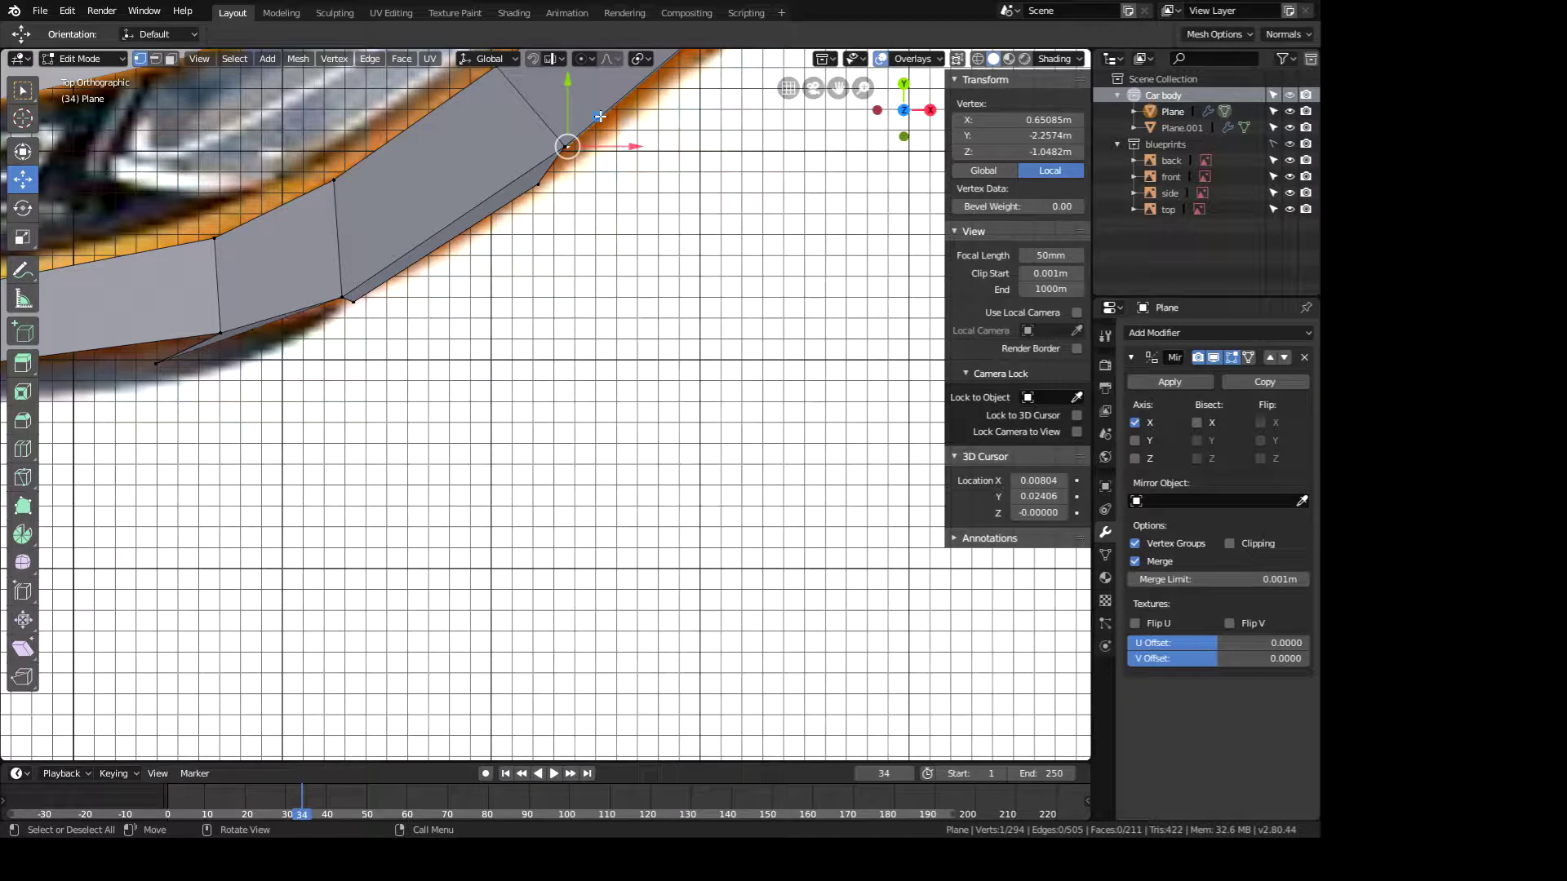
- Move the outer lower vertices of the corner strips onto the car's outline in top view, shifting the outermost about -0.005 m along X
middle_click_drag(600, 117, 352, 503, "shift")
left_click(683, 126)
left_click_drag(715, 103, 740, 116)
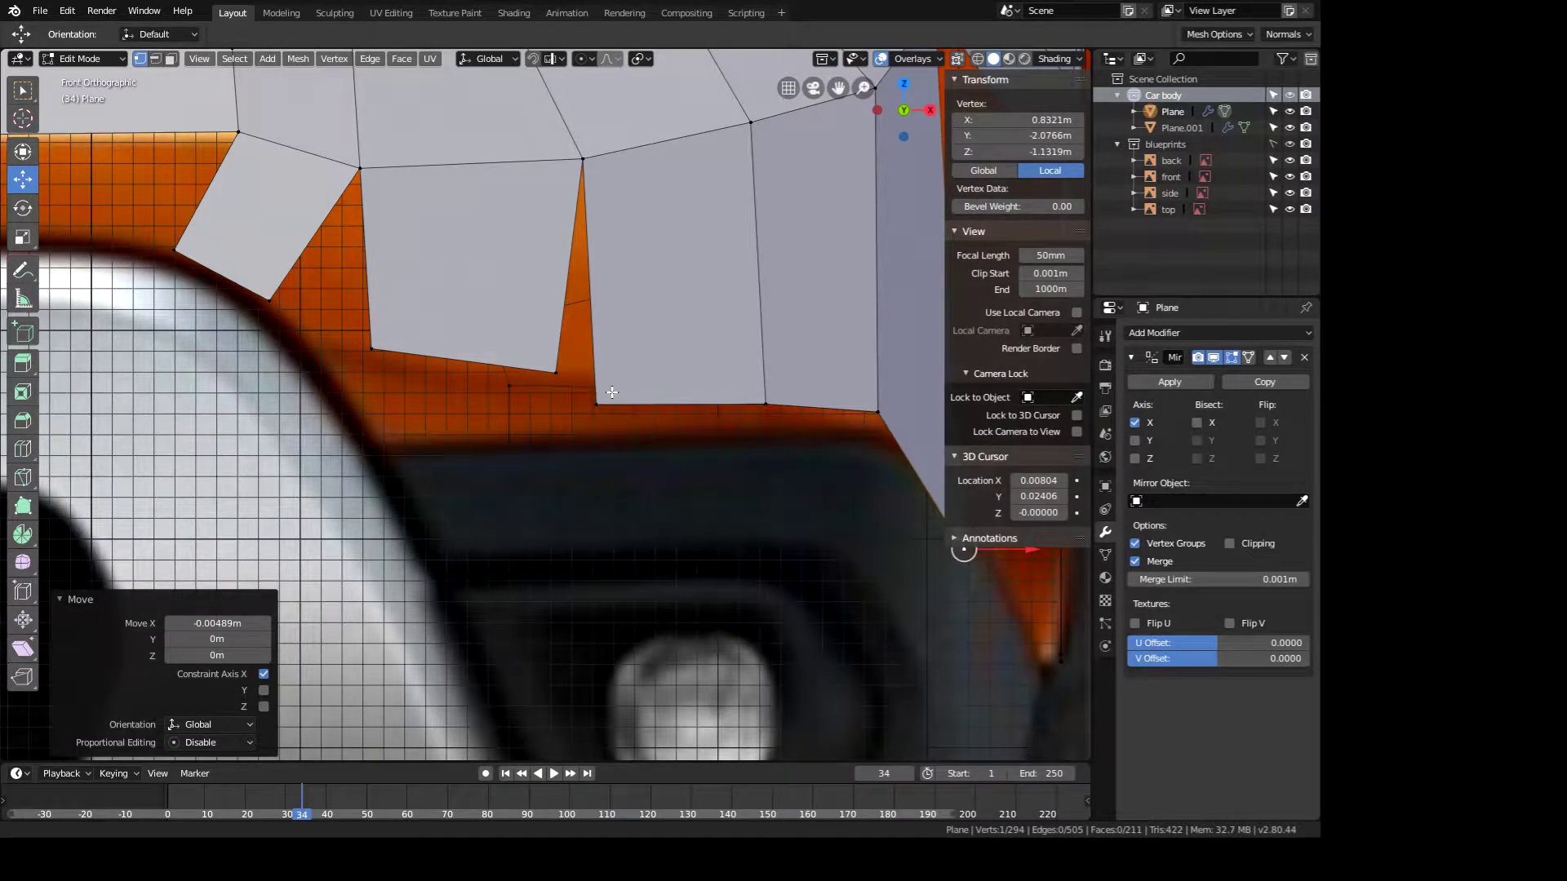
- Merge the two split lower vertices between the neighbouring strips above the fog light to close the gap
left_click(602, 399)
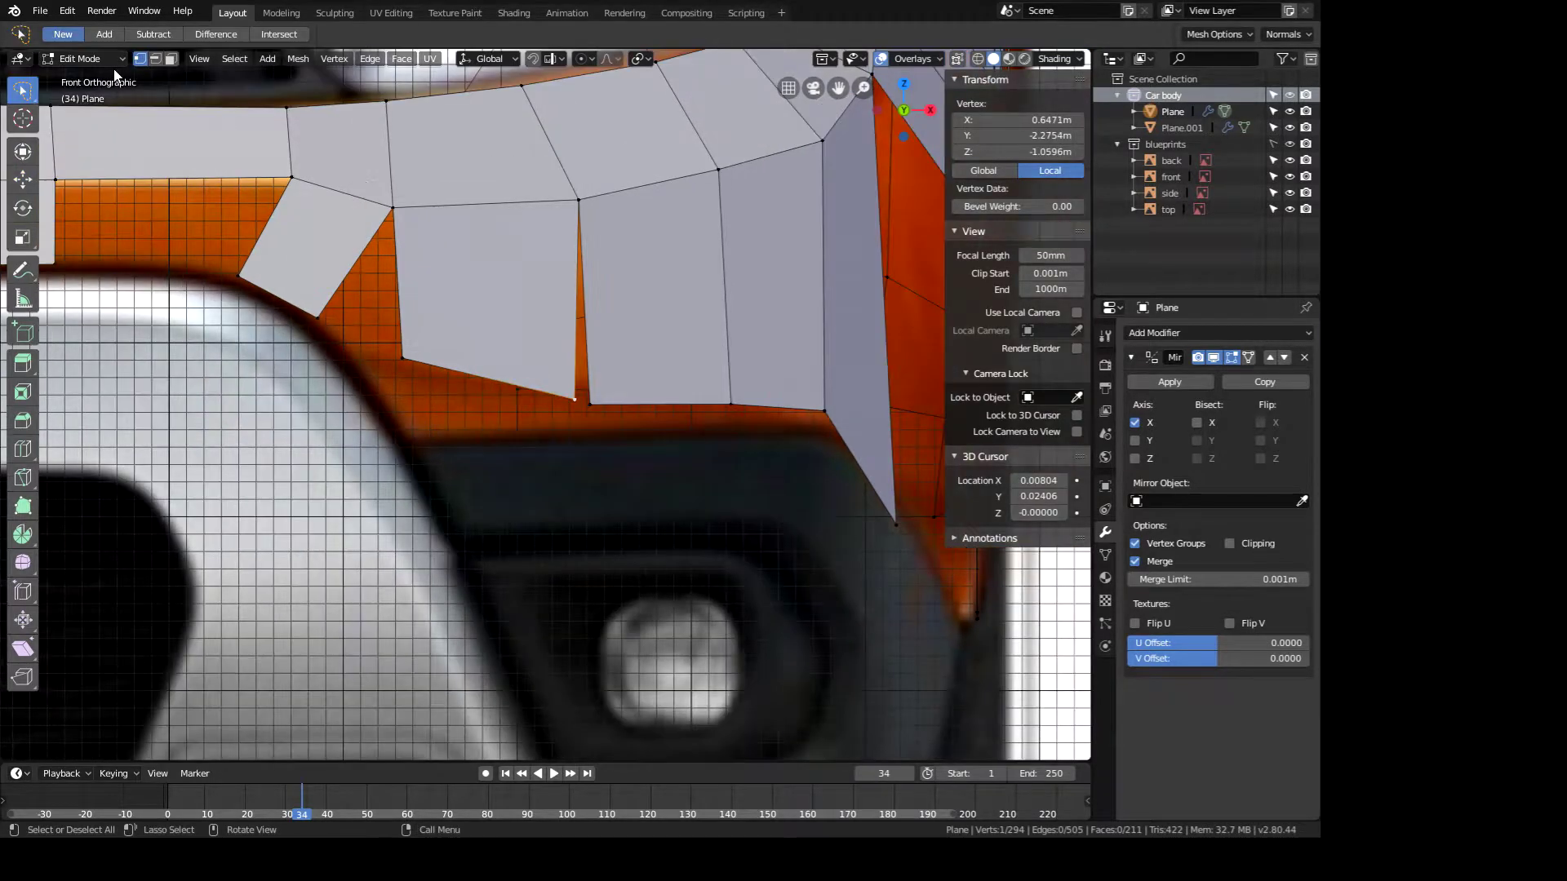
middle_click_drag(133, 139, 62, 116, "shift")
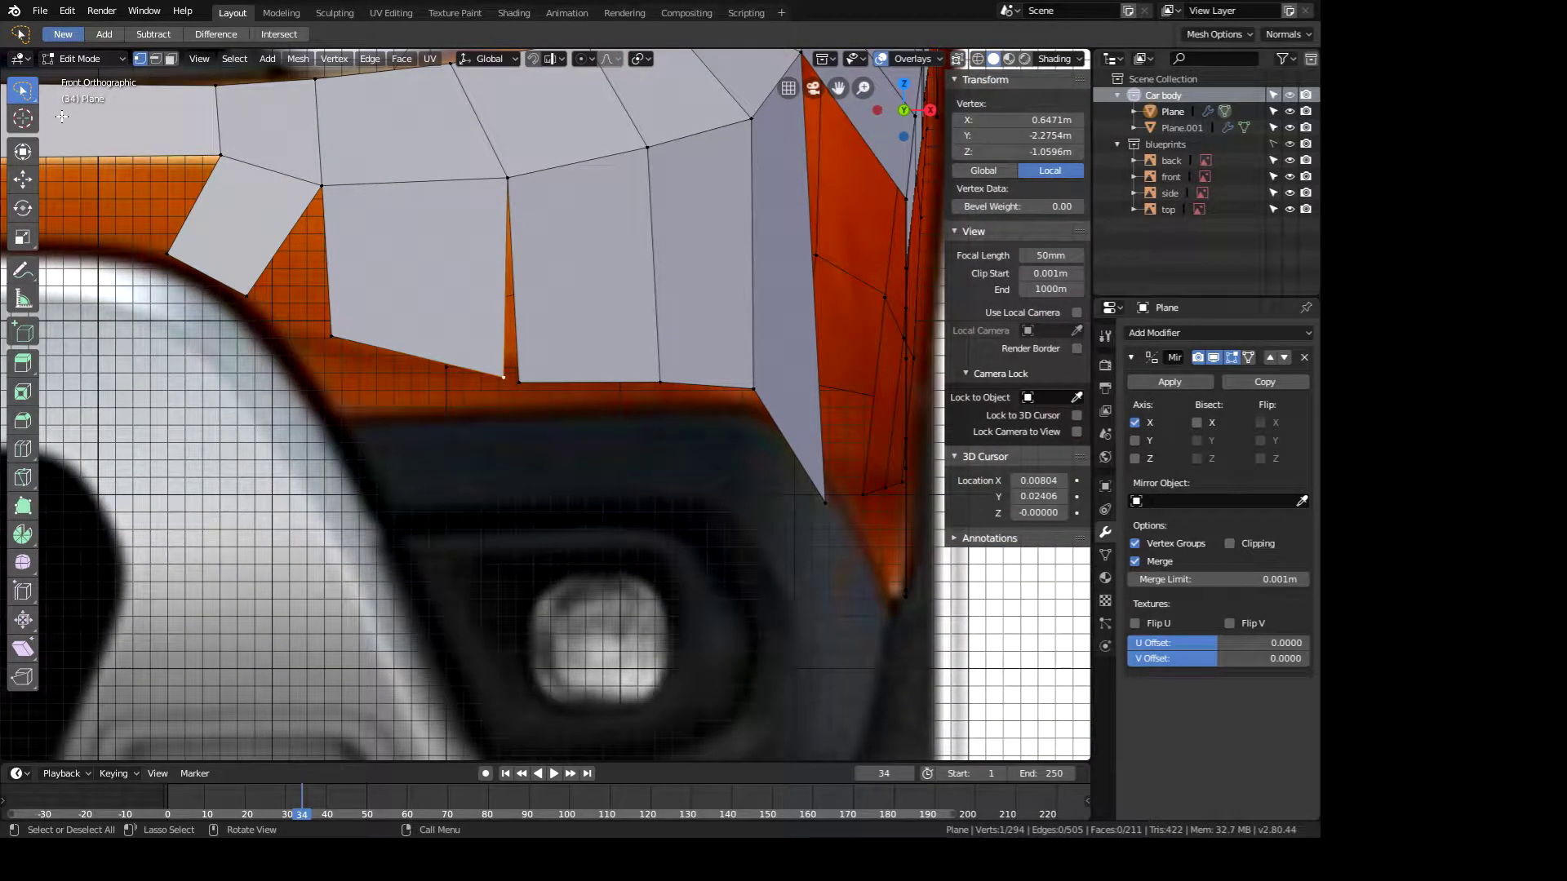
left_click(23, 179)
left_click(519, 382, "ctrl")
left_click(503, 378)
left_click(519, 382, "shift")
key("alt+m")
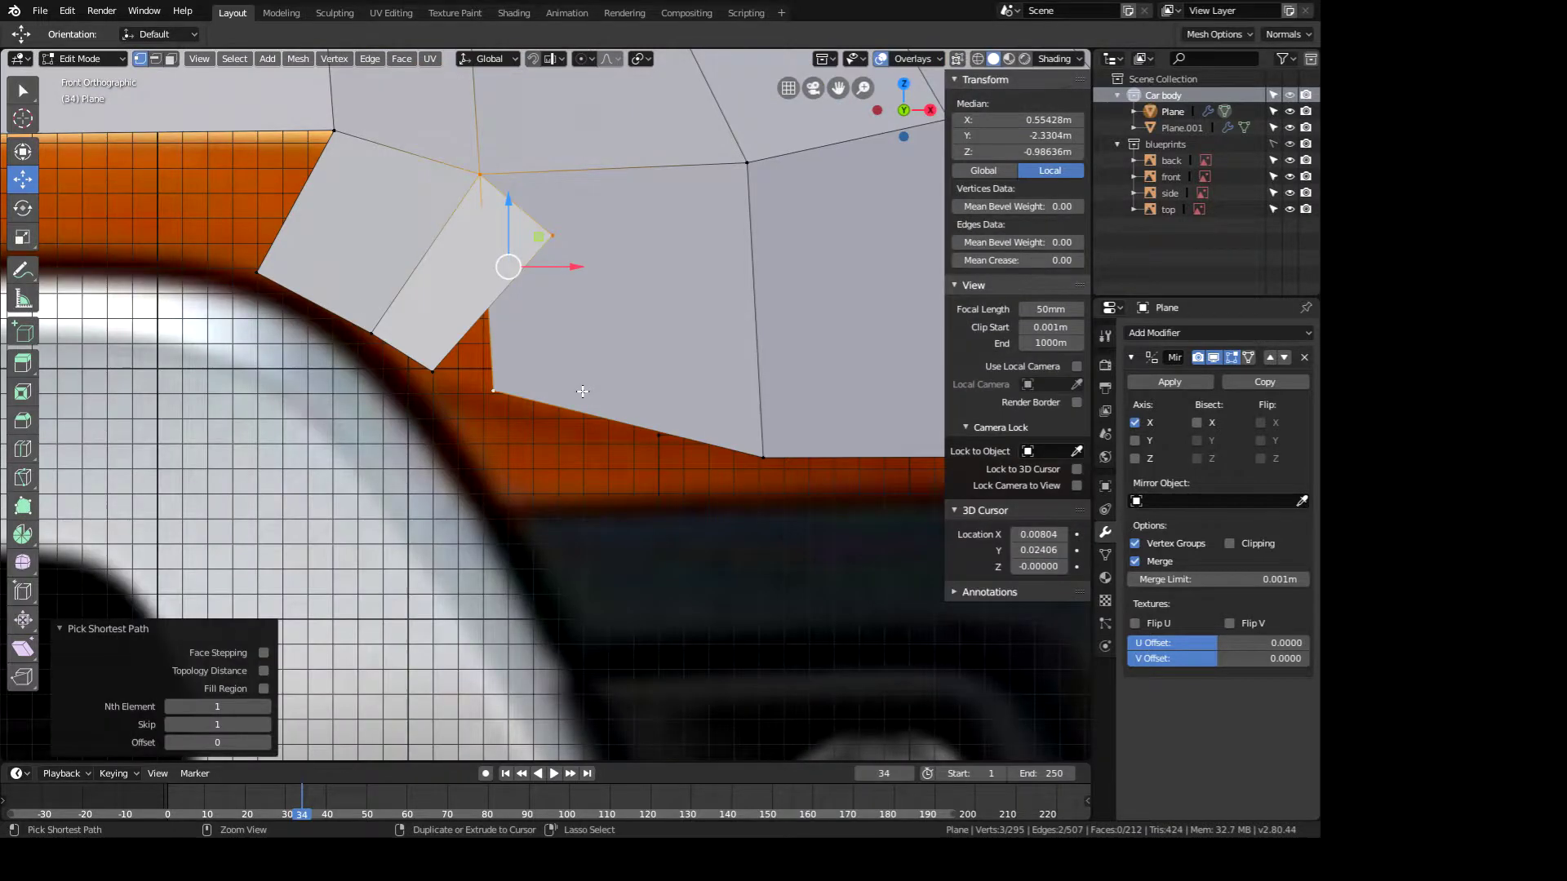
- Merge the new face's free corner into the neighbouring strip's lower vertex using At Last, and fit its other lower vertex to the grille outline
key("alt+m")
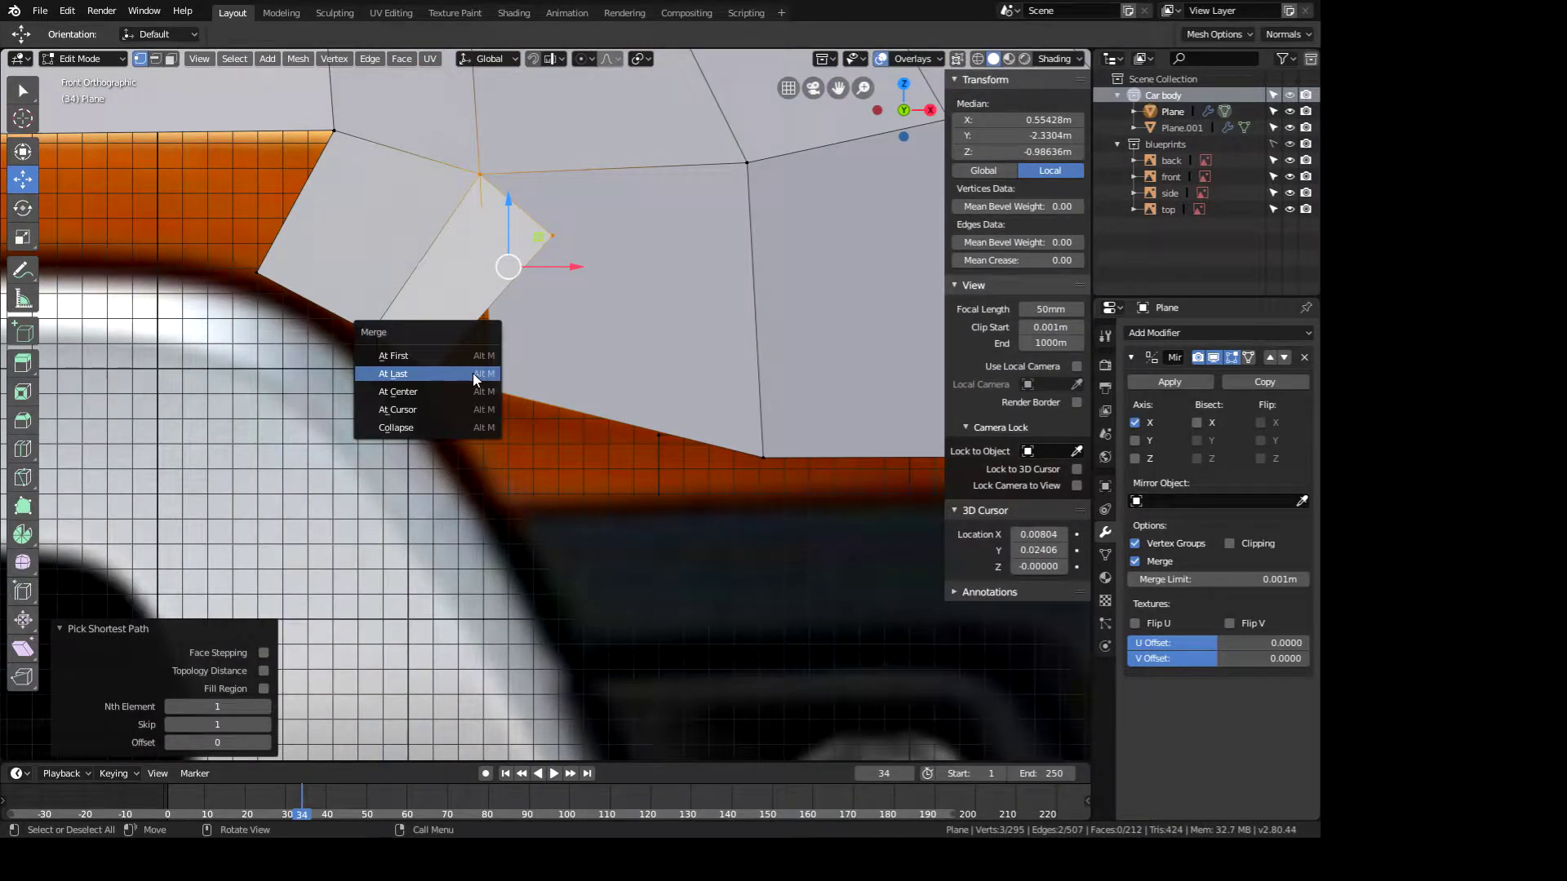
left_click(474, 375)
key("g")
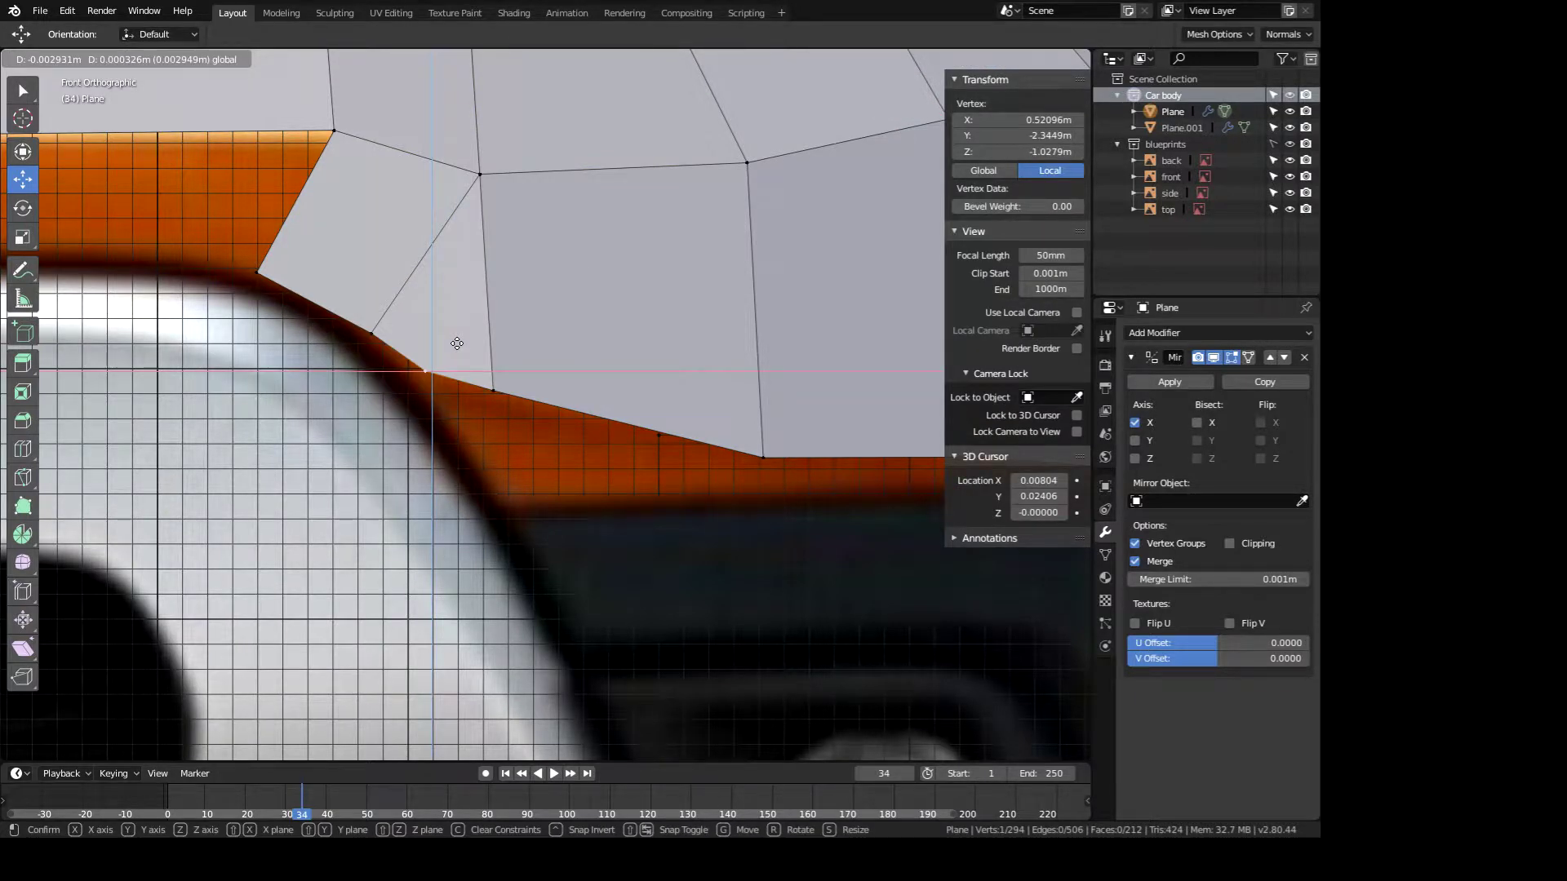
left_click(457, 344)
key("KP_3")
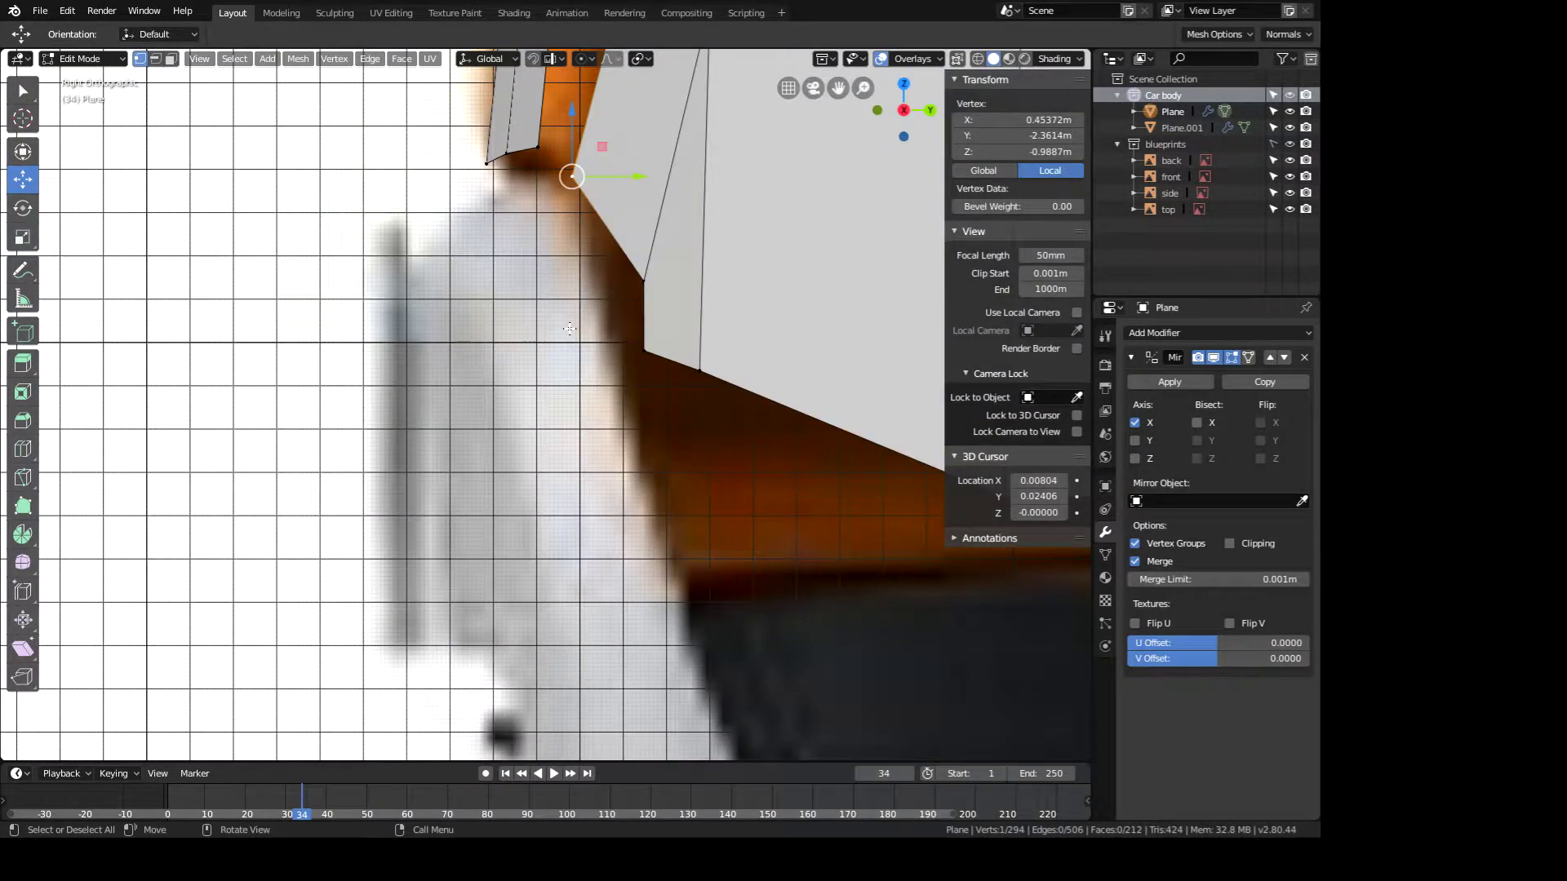
middle_click_drag(569, 329, 463, 336)
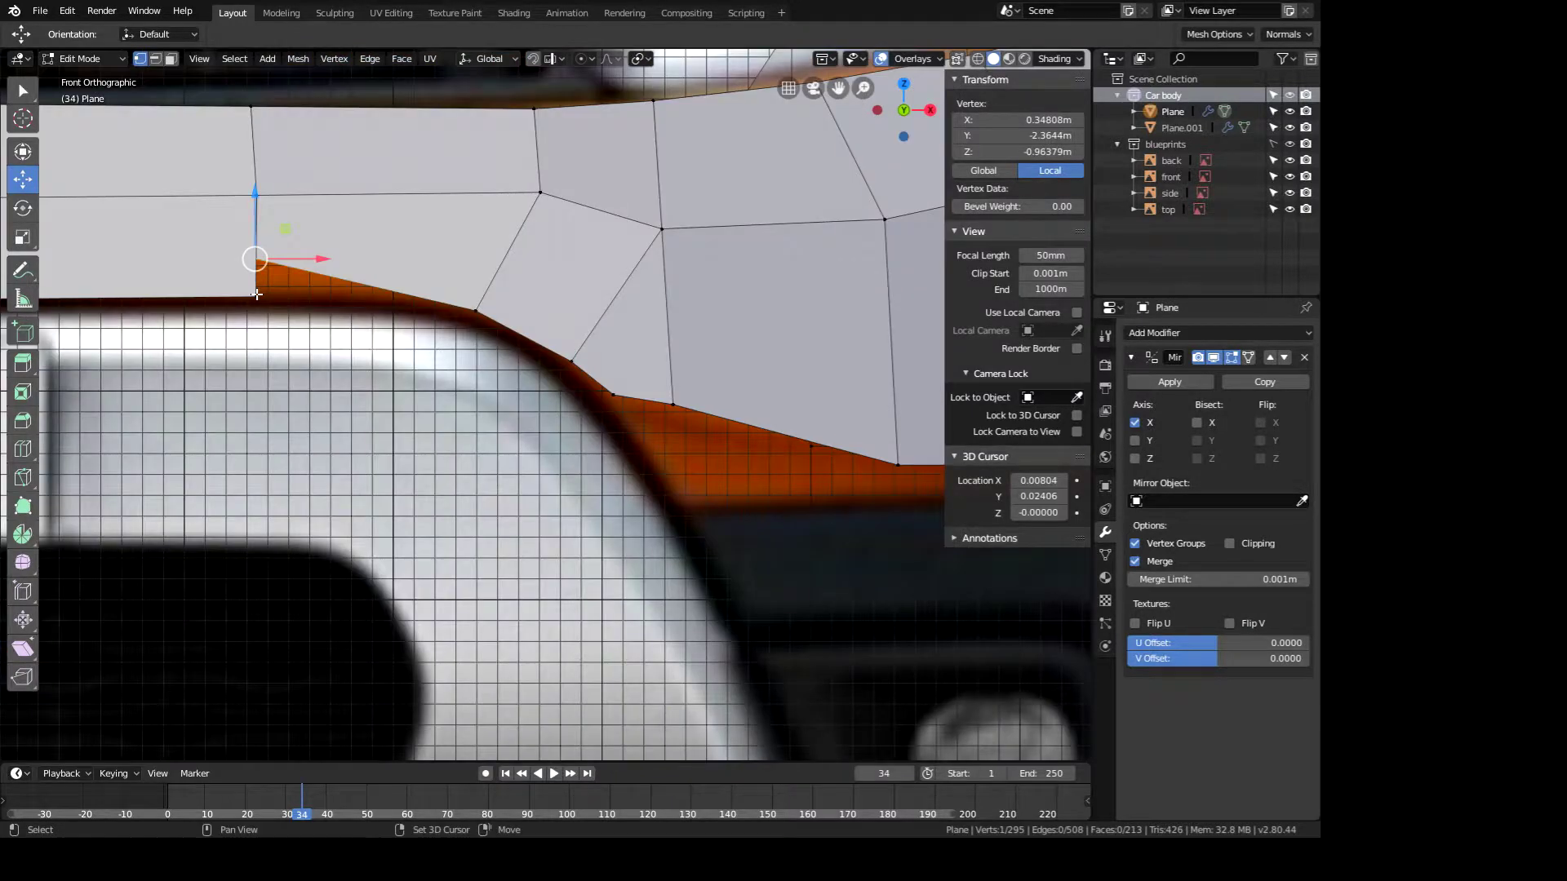
- Merge the loose lower vertex above the grille with the central strip's lower corner vertex using At Last
left_click(257, 297, "shift")
key("alt+m")
left_click(368, 308)
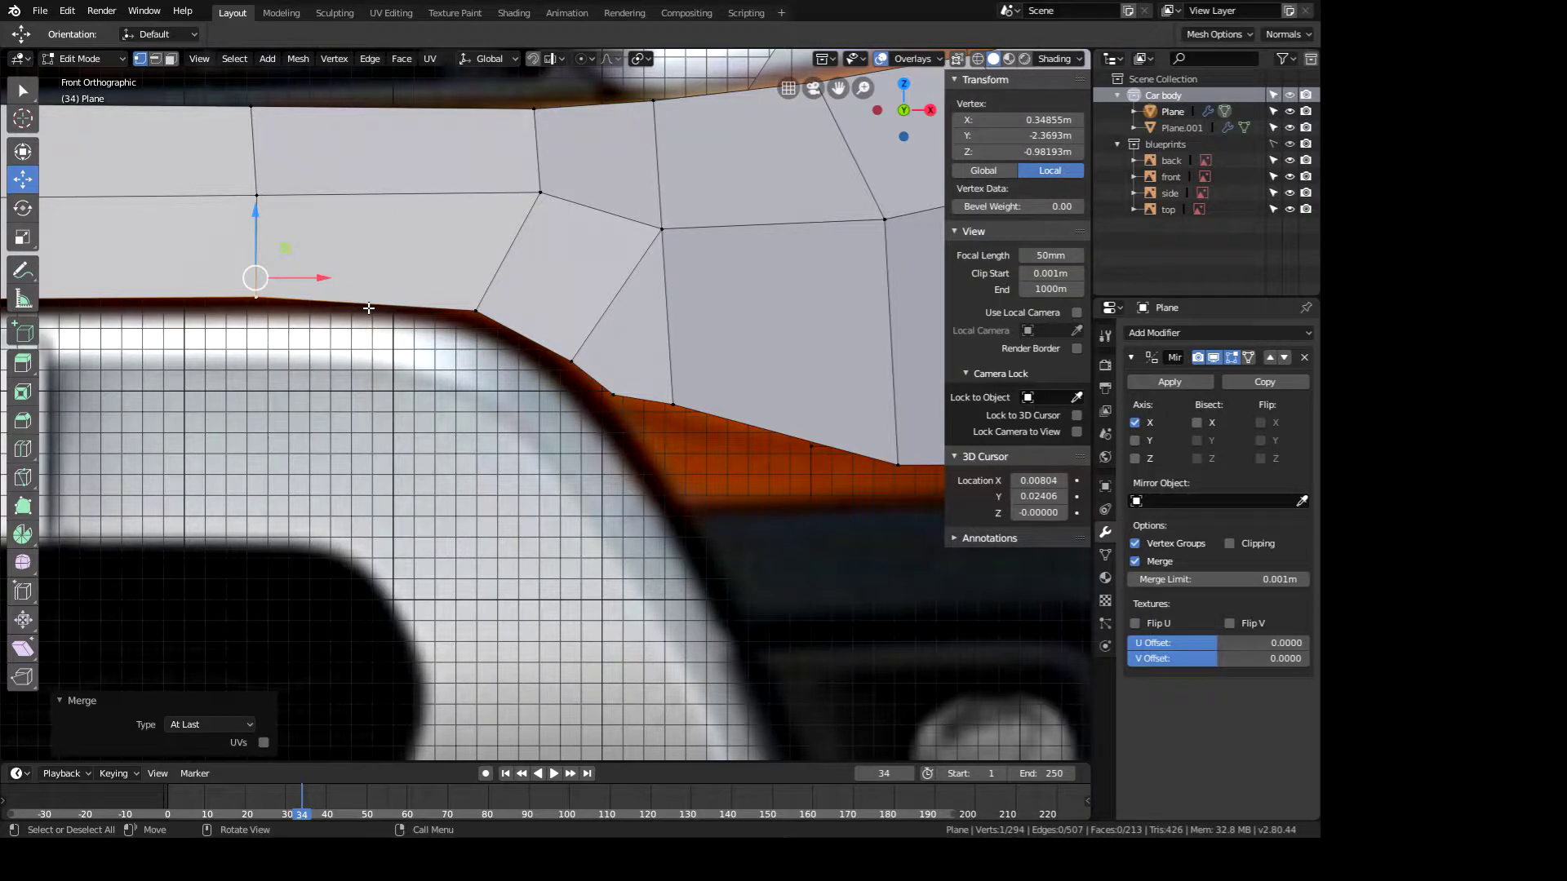
- Add horizontal edge loops across the bumper strips and merge their side vertices with the wheel arch vertices using At Last
scroll(471, 323, "down", 3)
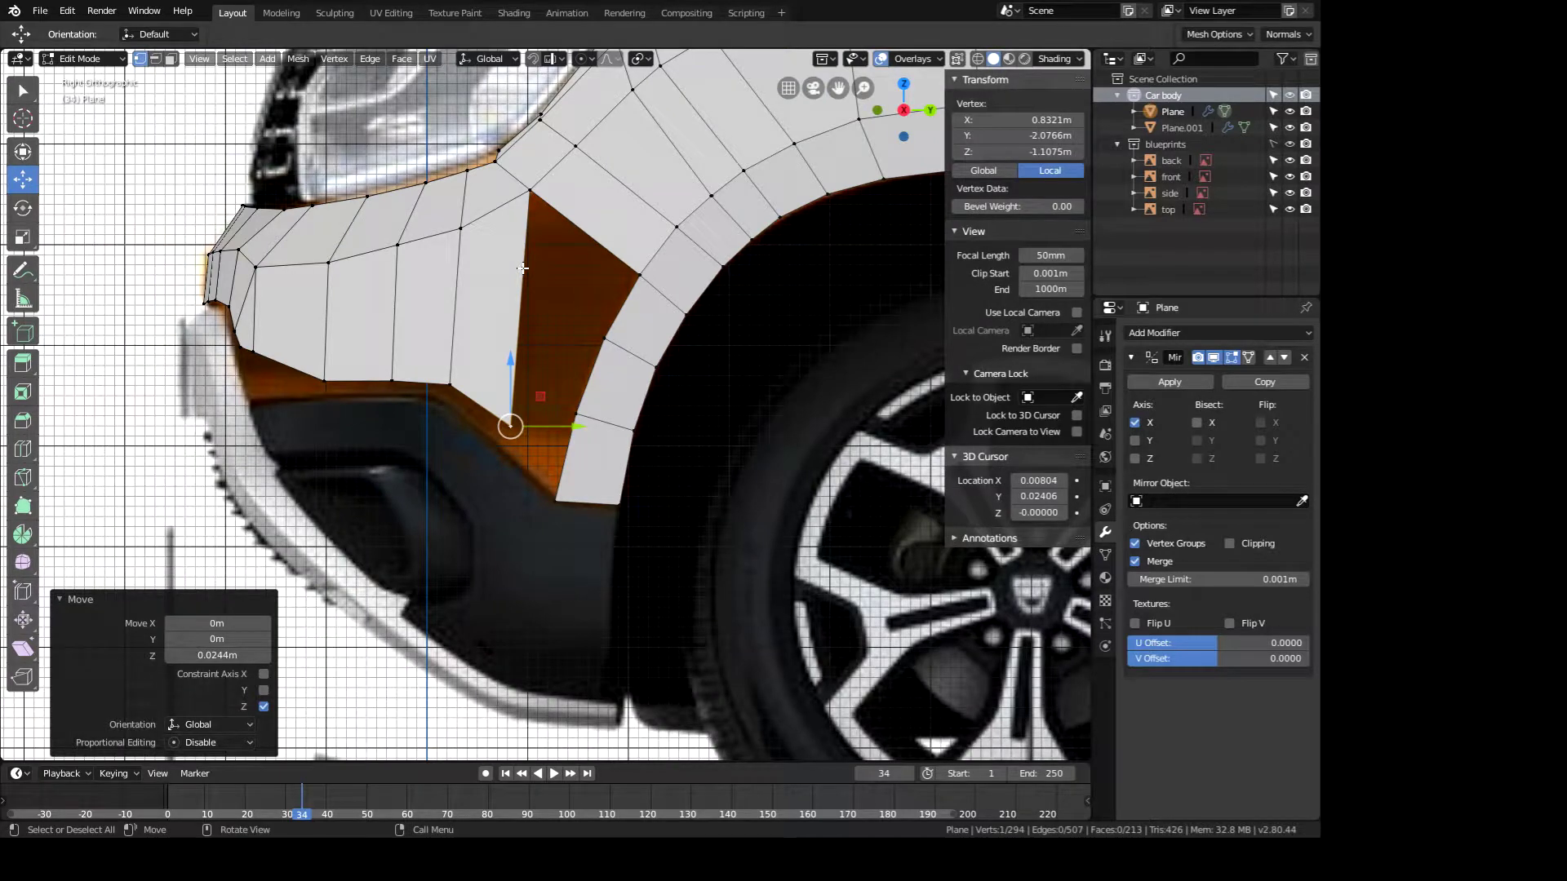
scroll(522, 268, "up", 1)
key("ctrl+r")
scroll(411, 293, "up", 1)
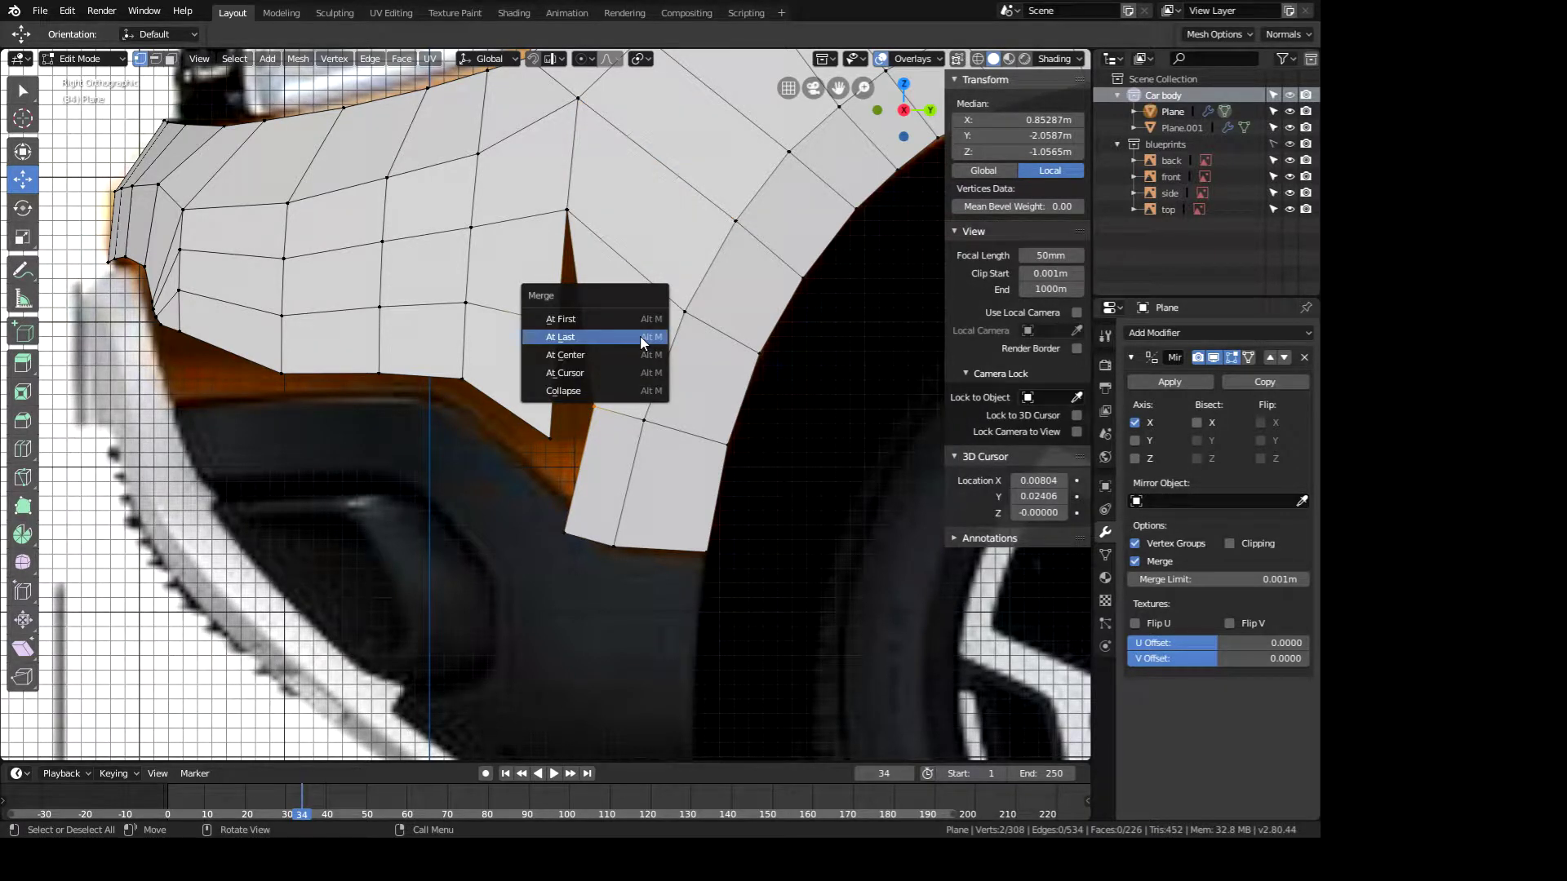
left_click(643, 341)
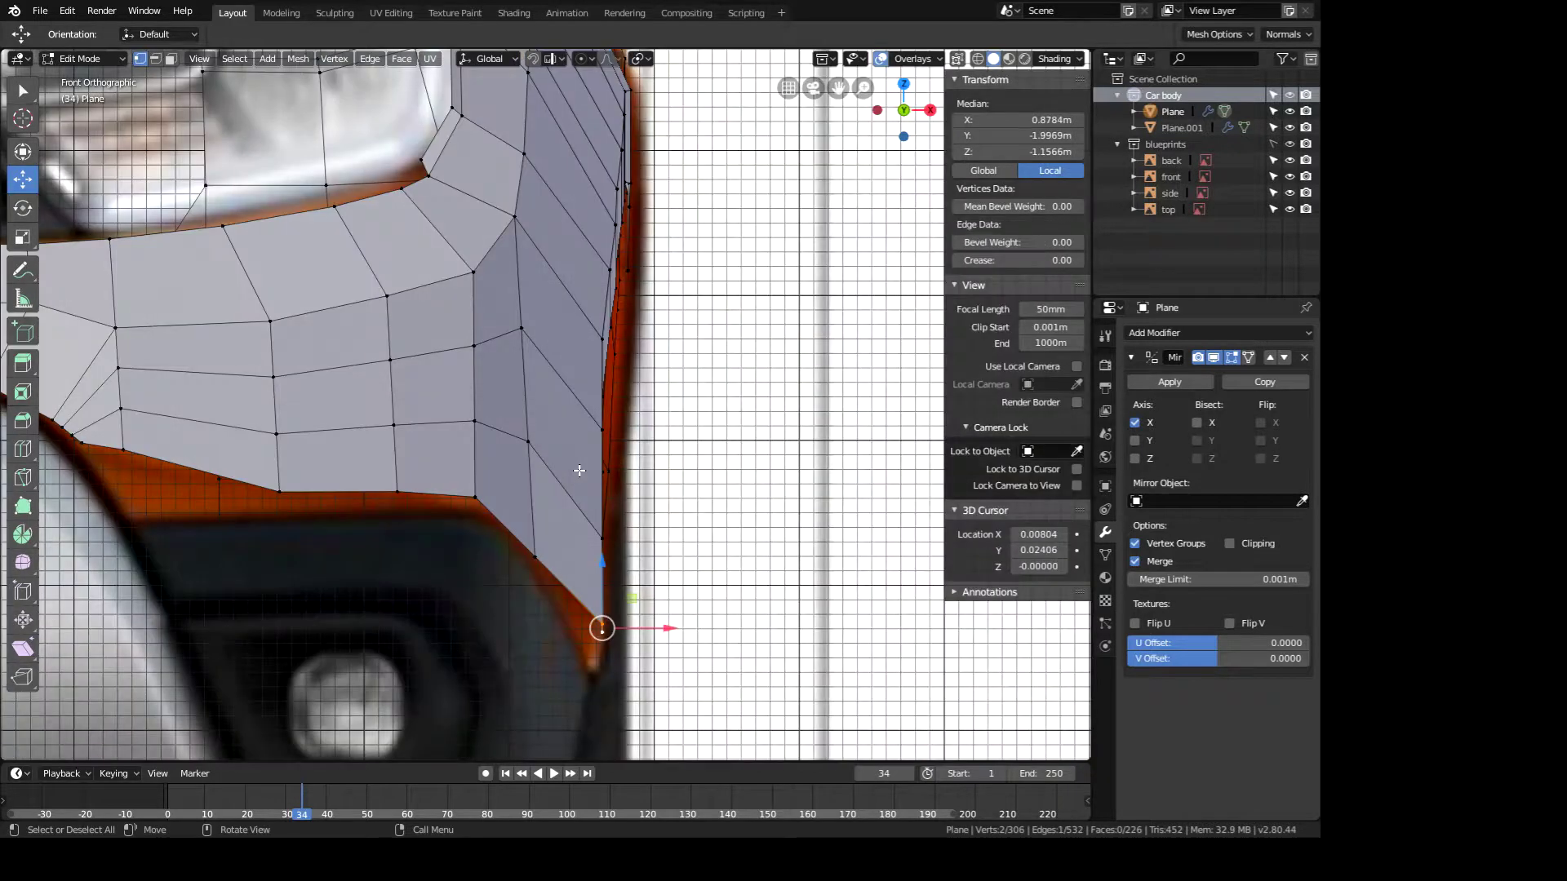
- Fit the edges joining the bumper to the wheel arch along X, and raise the selected edge at the bumper's side along Z
key("KP_7")
key("g")
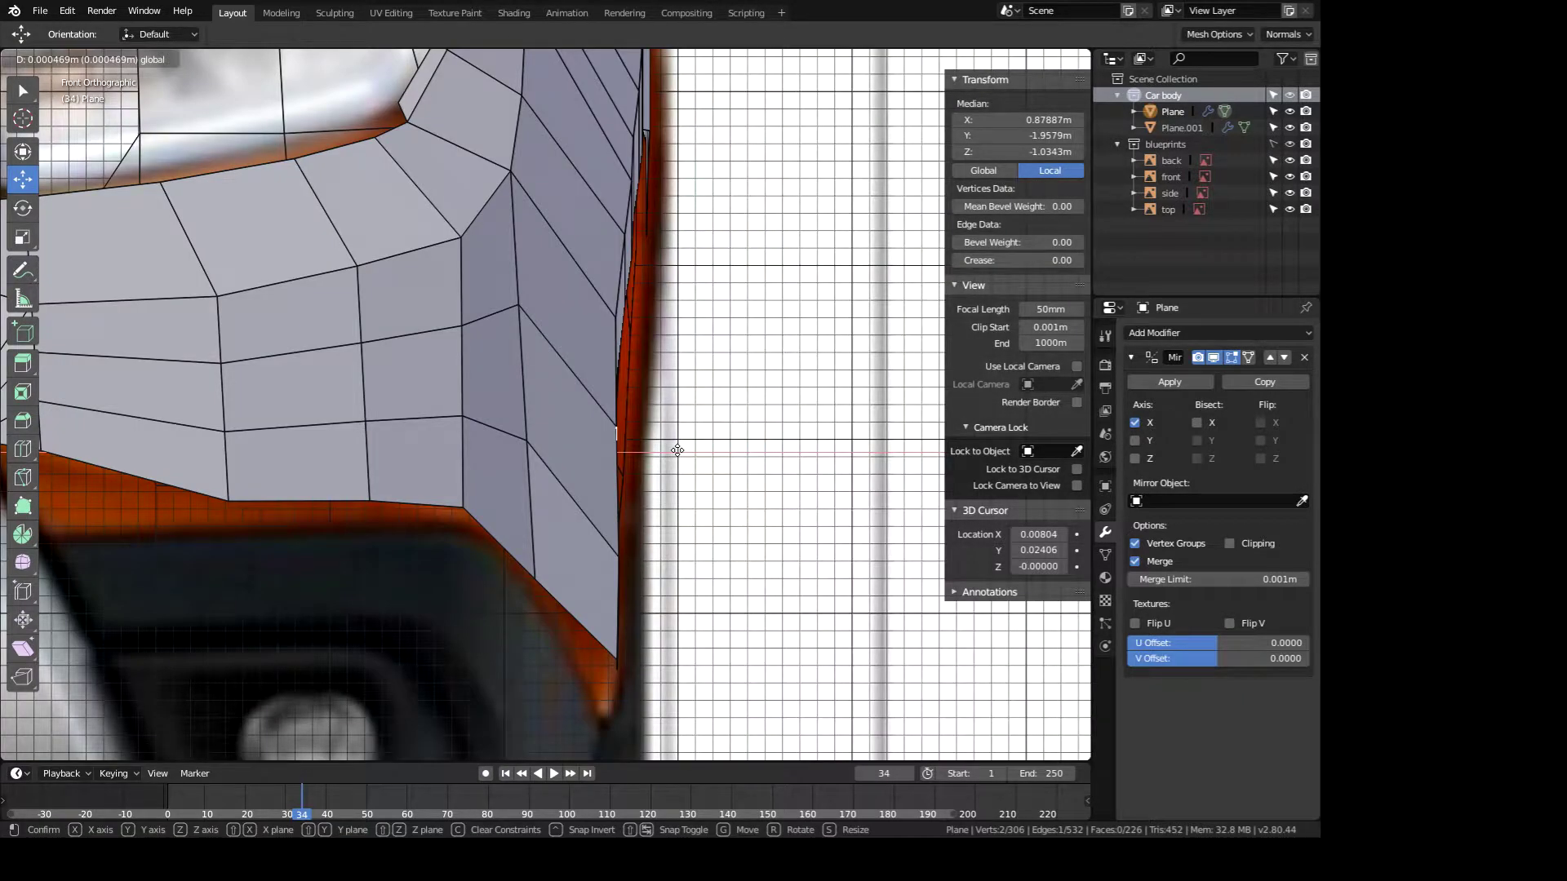
left_click(579, 263)
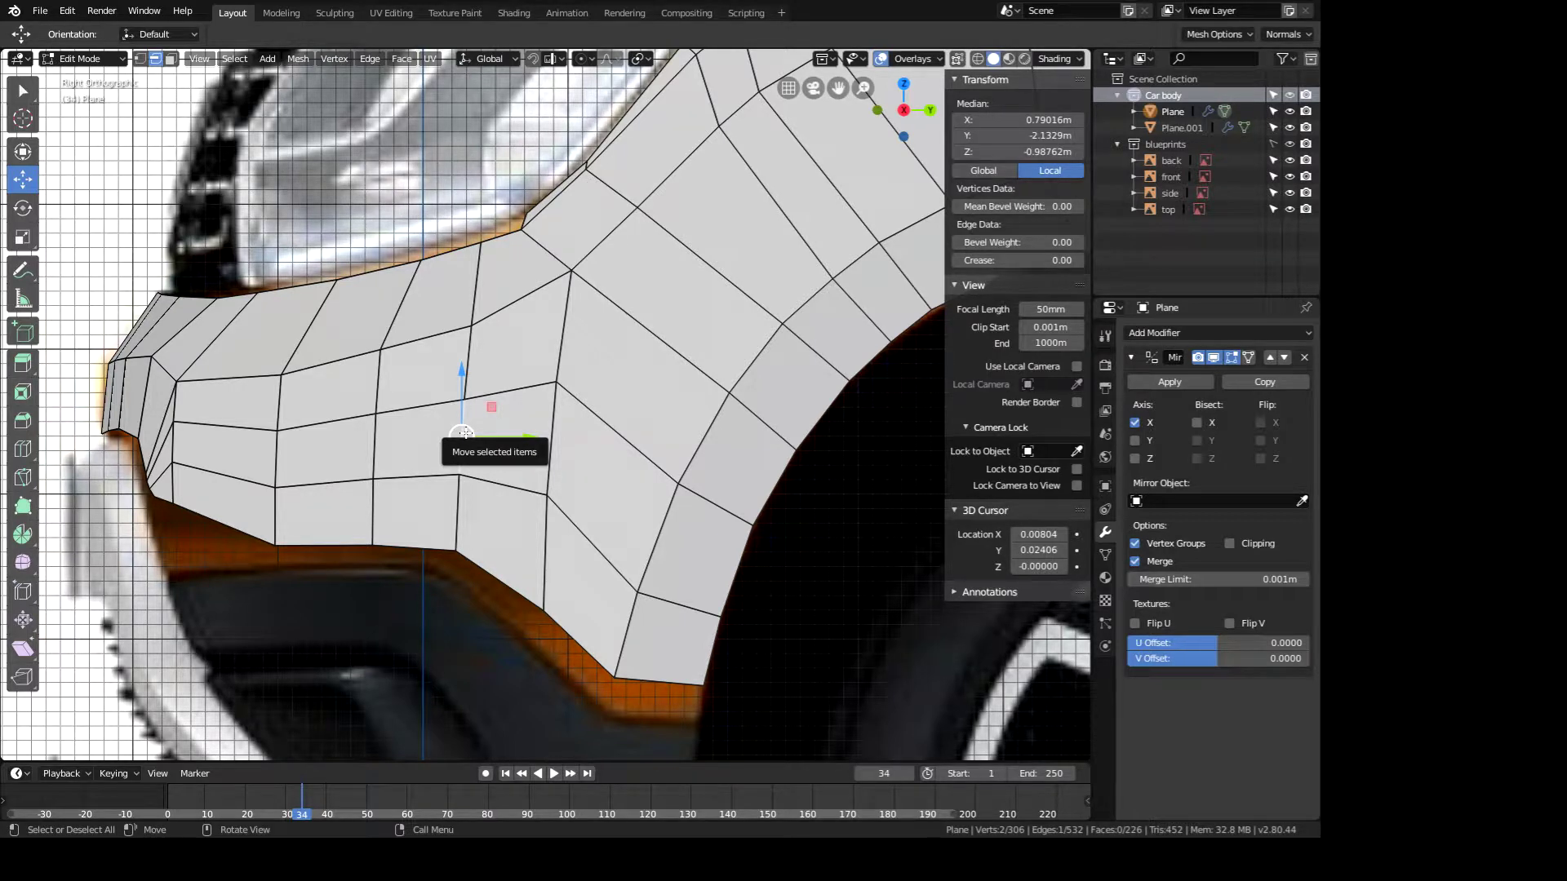
left_click_drag(463, 433, 462, 419)
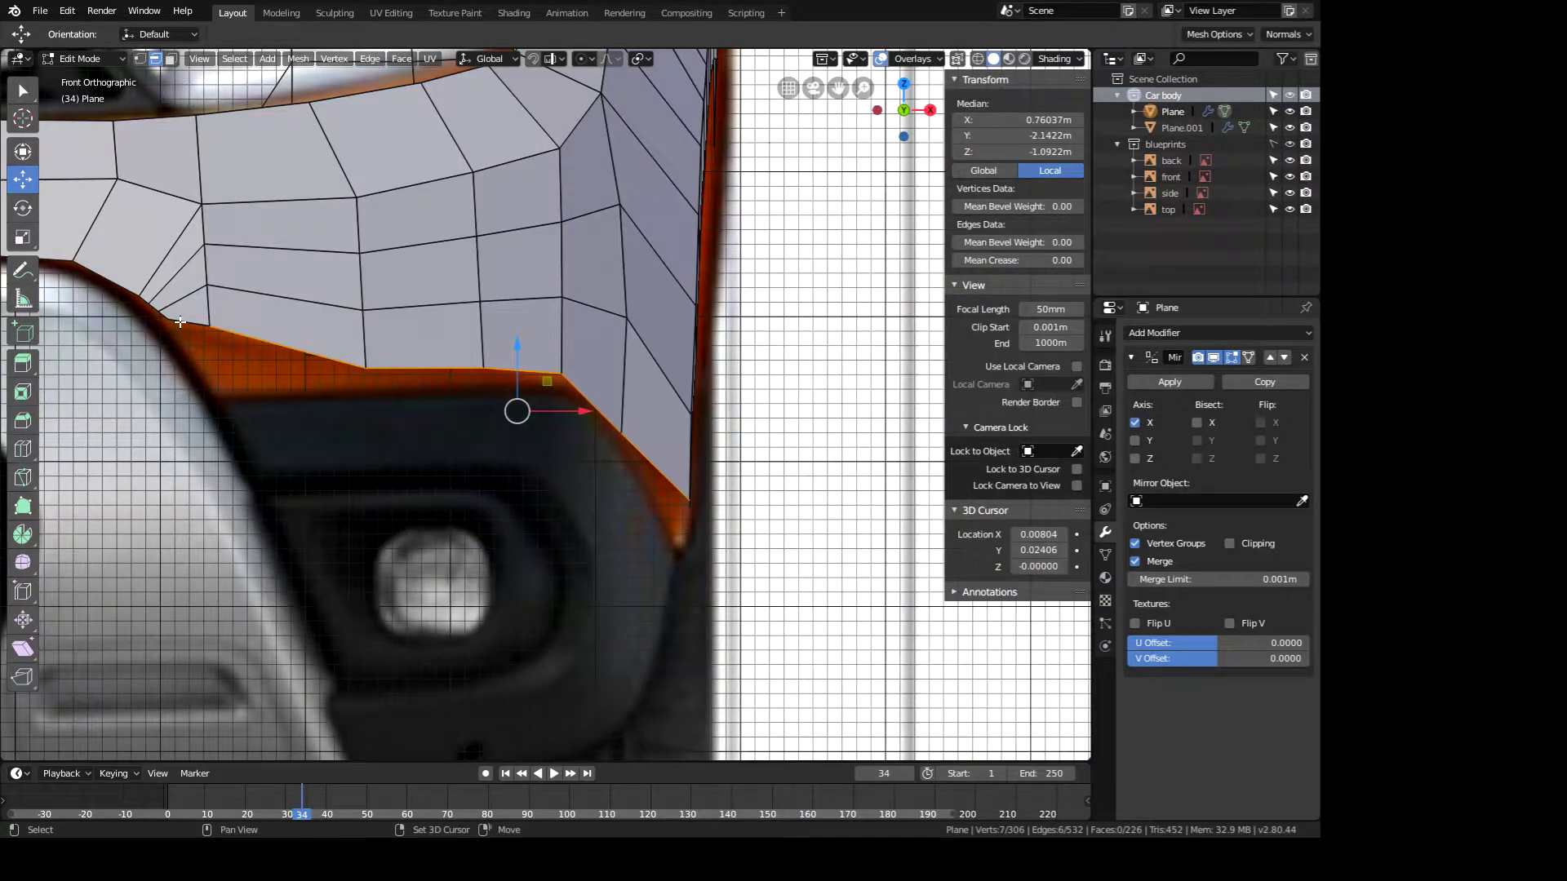
- Extrude the bumper's lower edge chain downward to the dark trim and adjust the vertex beside the grille in side view
key("e")
left_click(185, 368)
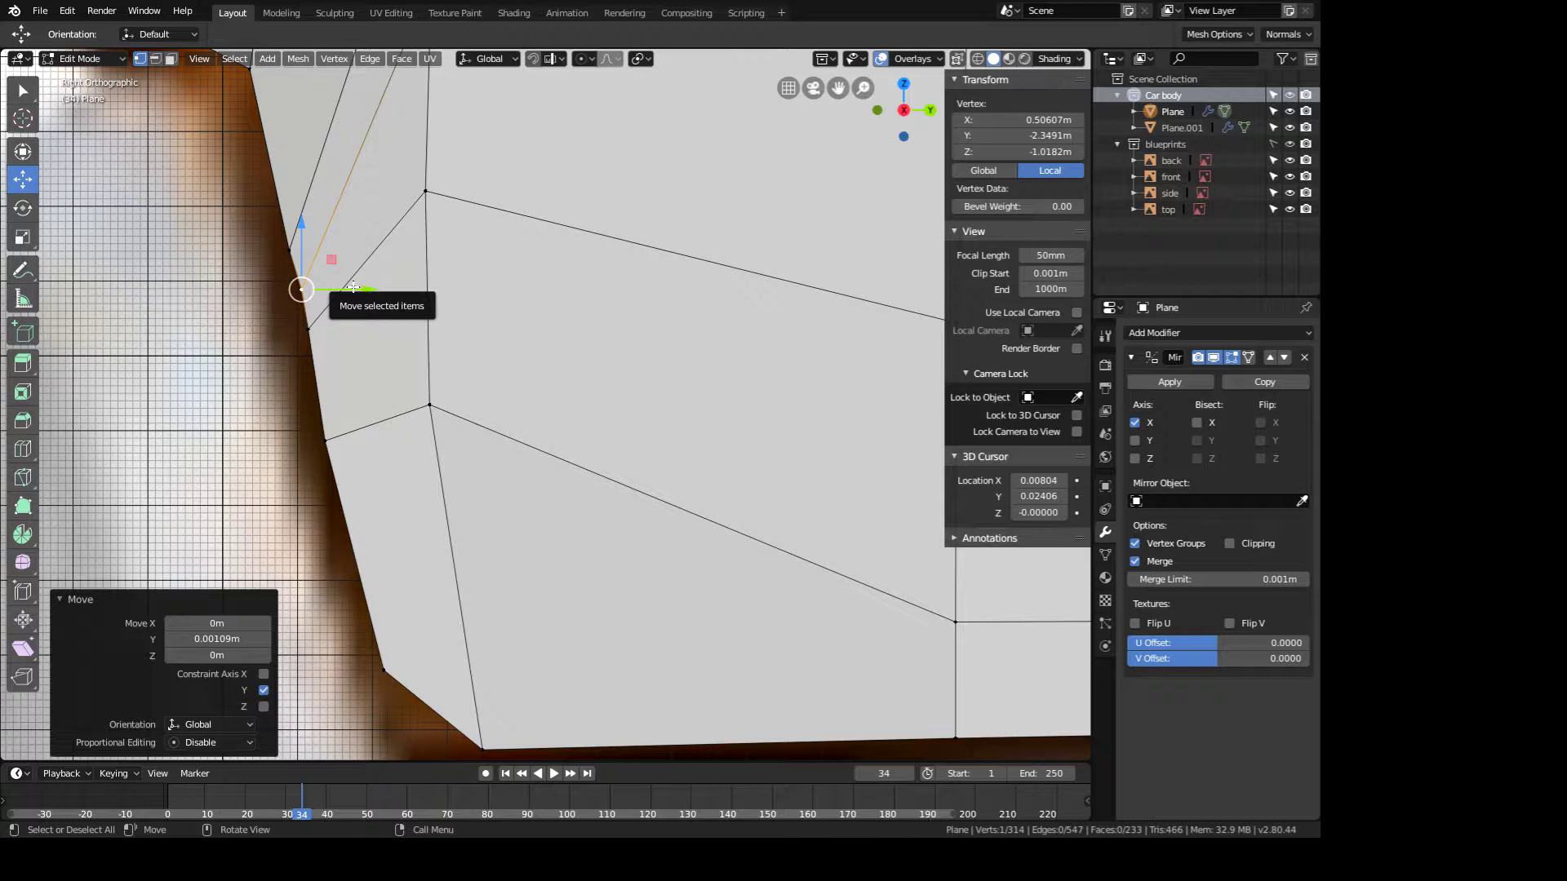
key("g")
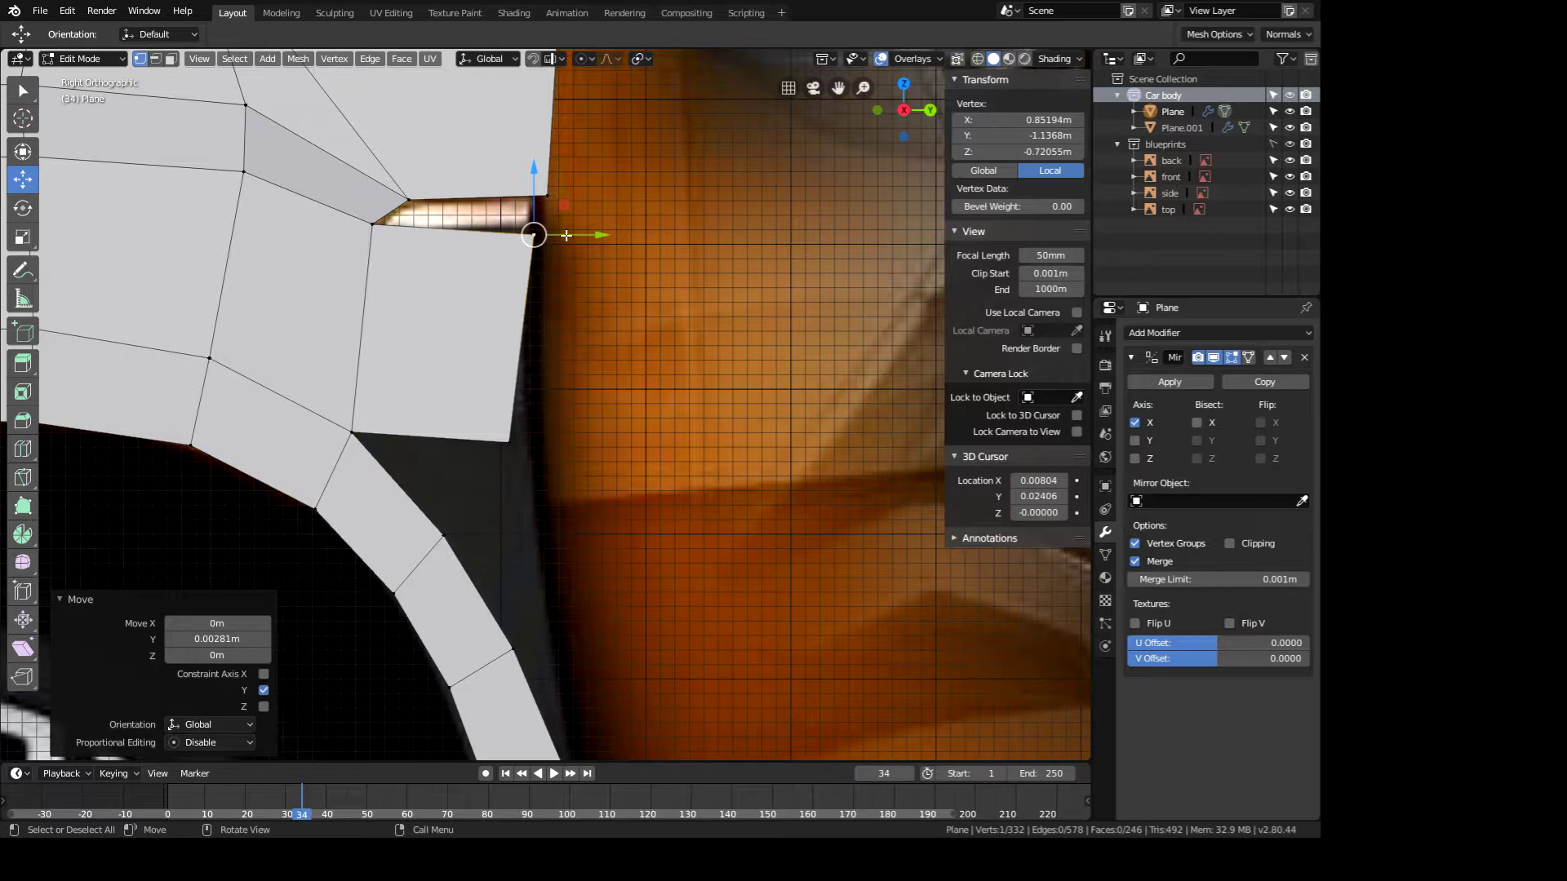
- Align the fender's upper rear vertex with the door gap along Y and move the lower rear vertex about -0.005 m along X
left_click_drag(582, 405, 577, 406)
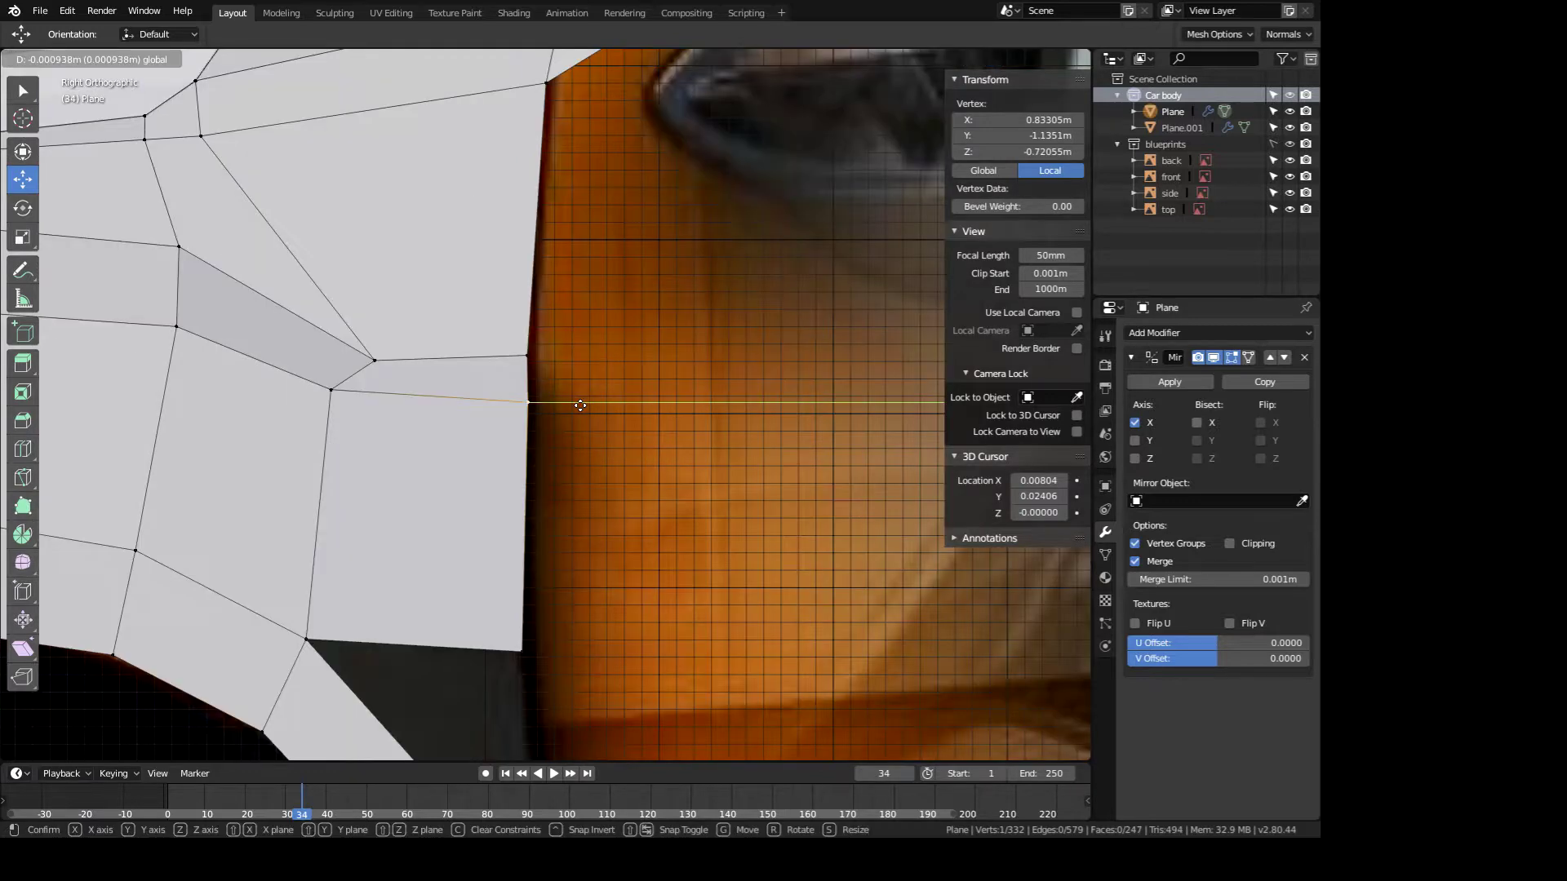
key("KP_7")
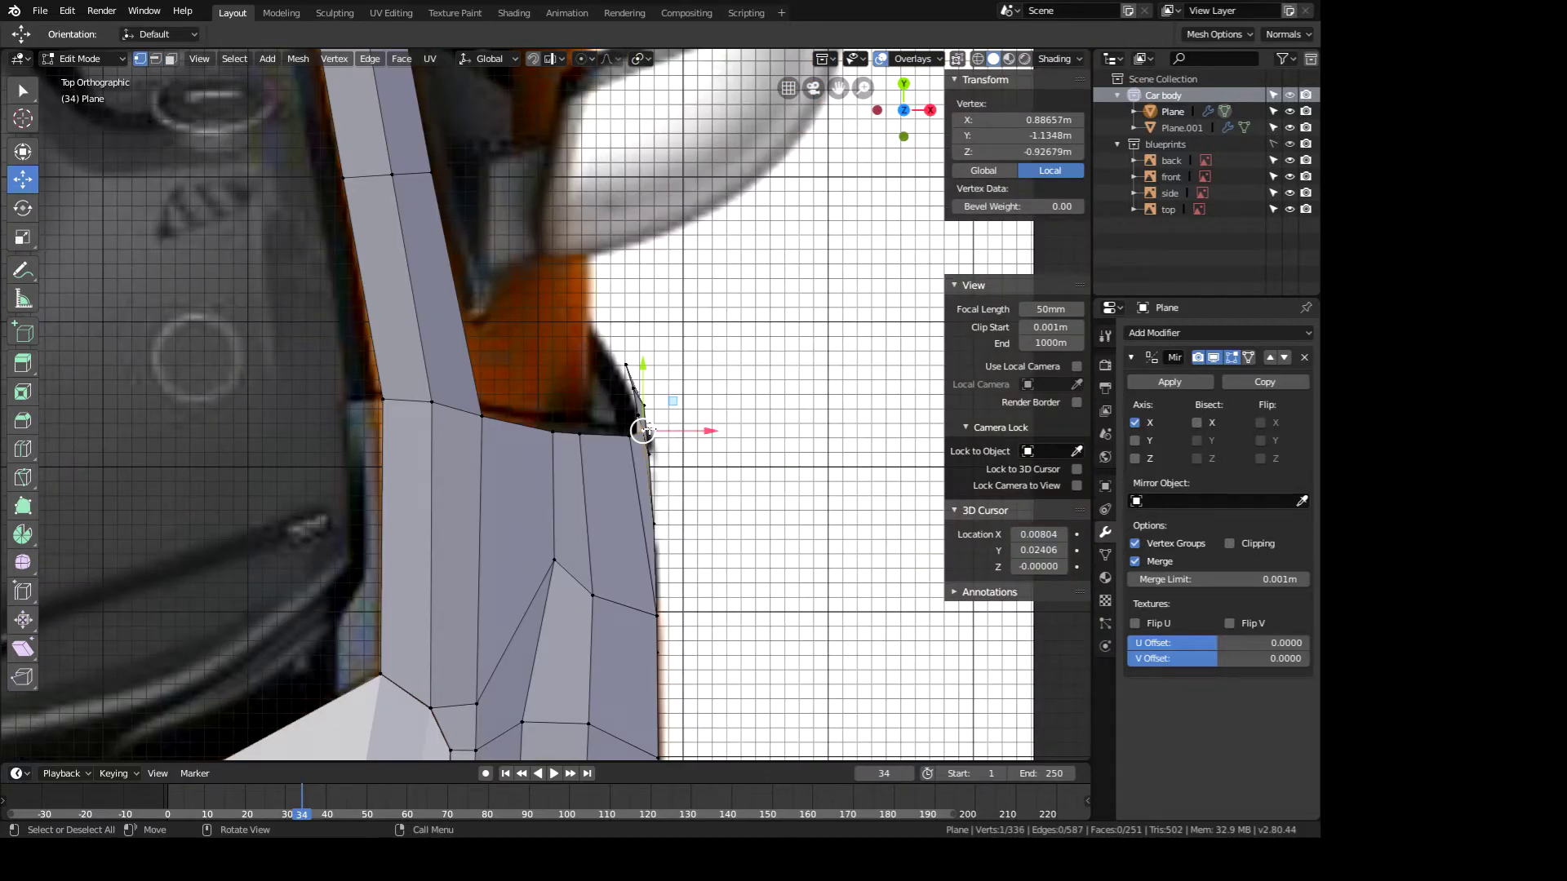
scroll(645, 430, "up", 5)
key("g")
key("x")
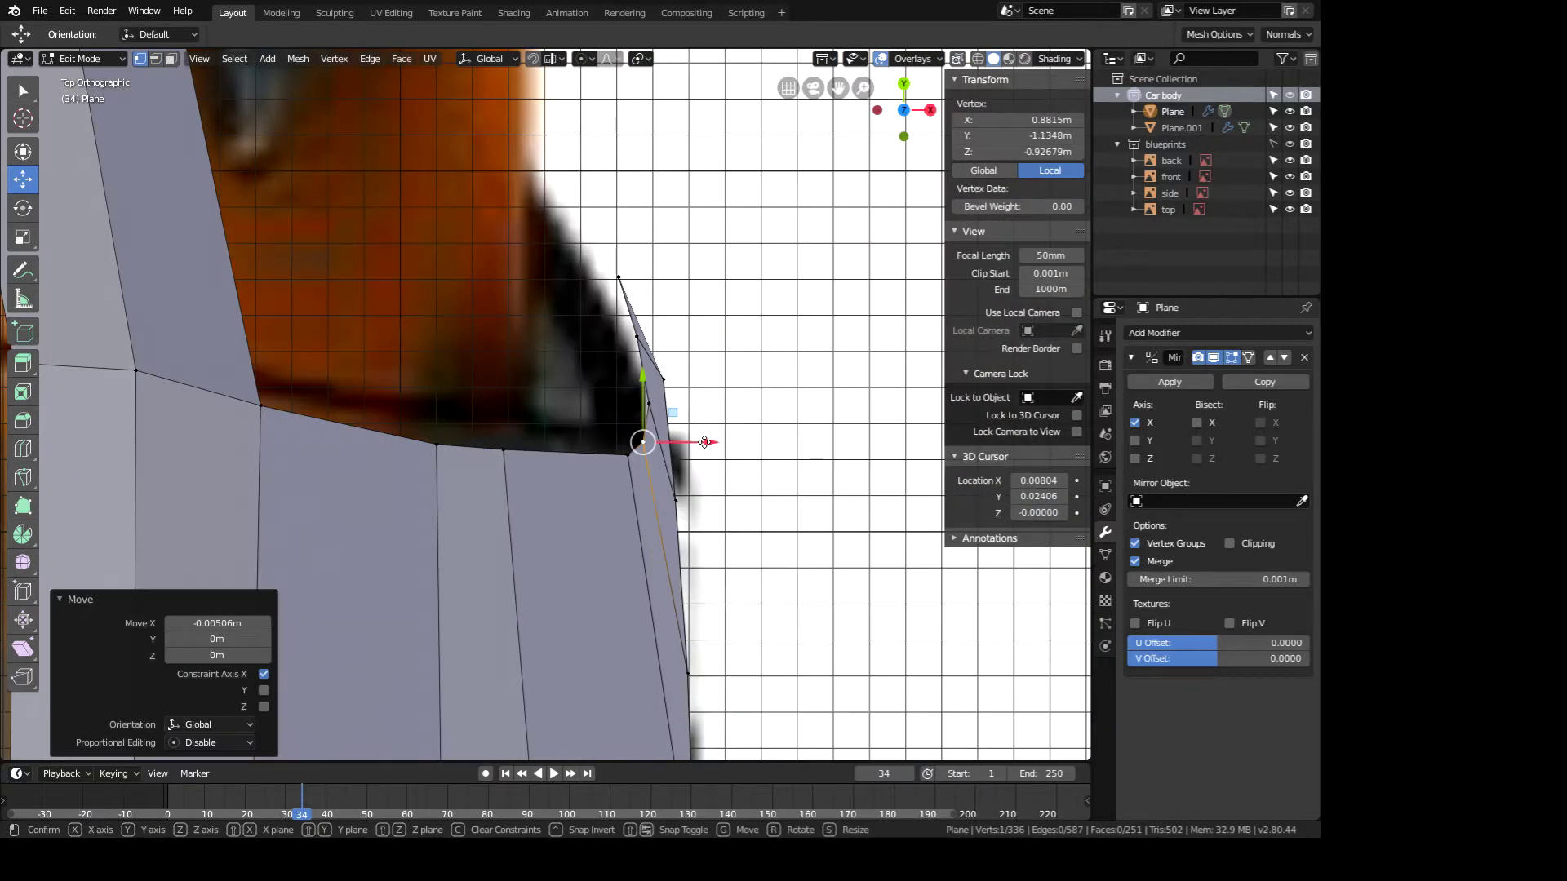